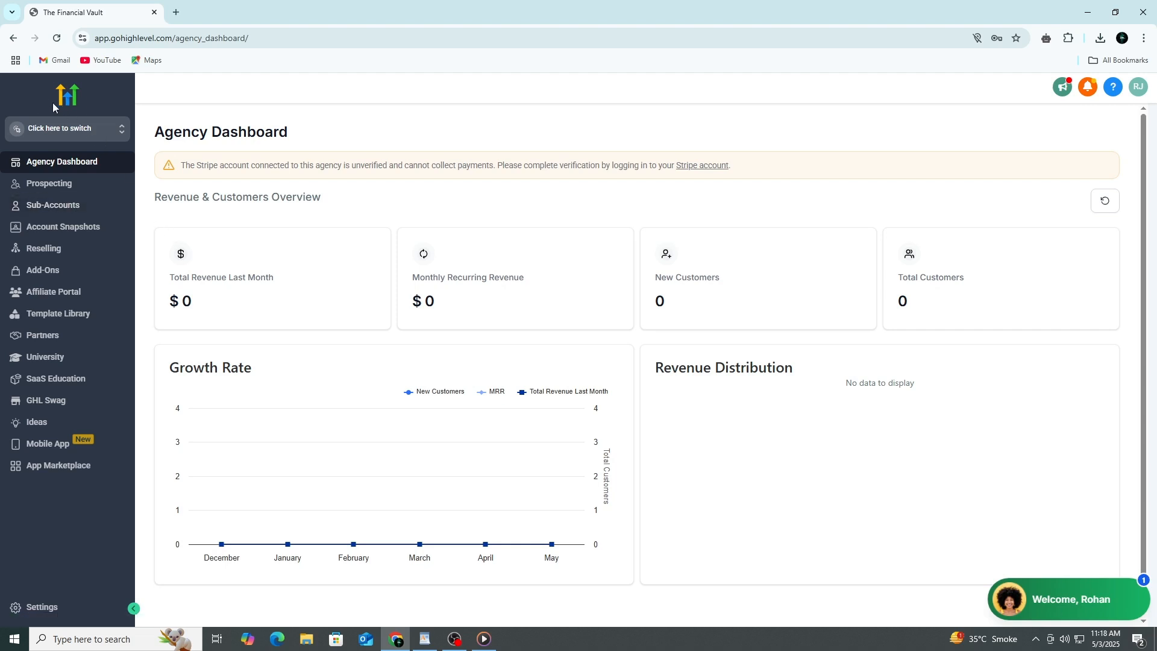
- Open the agency's Sub-Accounts list and start adding a new sub-account
left_click(48, 212)
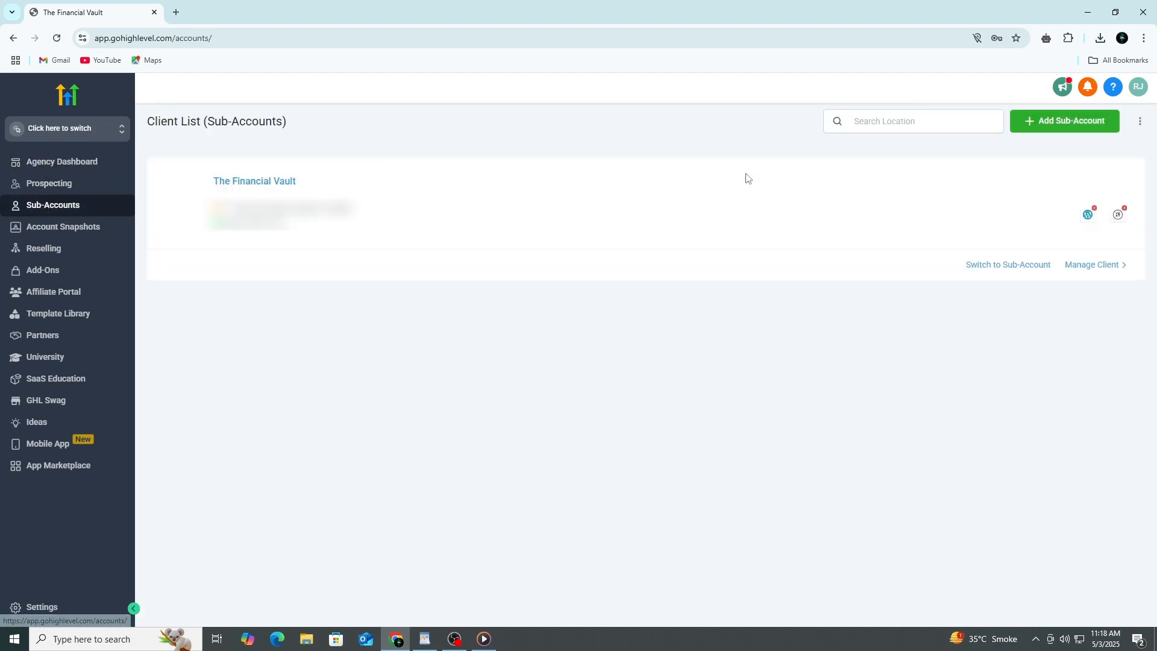
left_click(1115, 119)
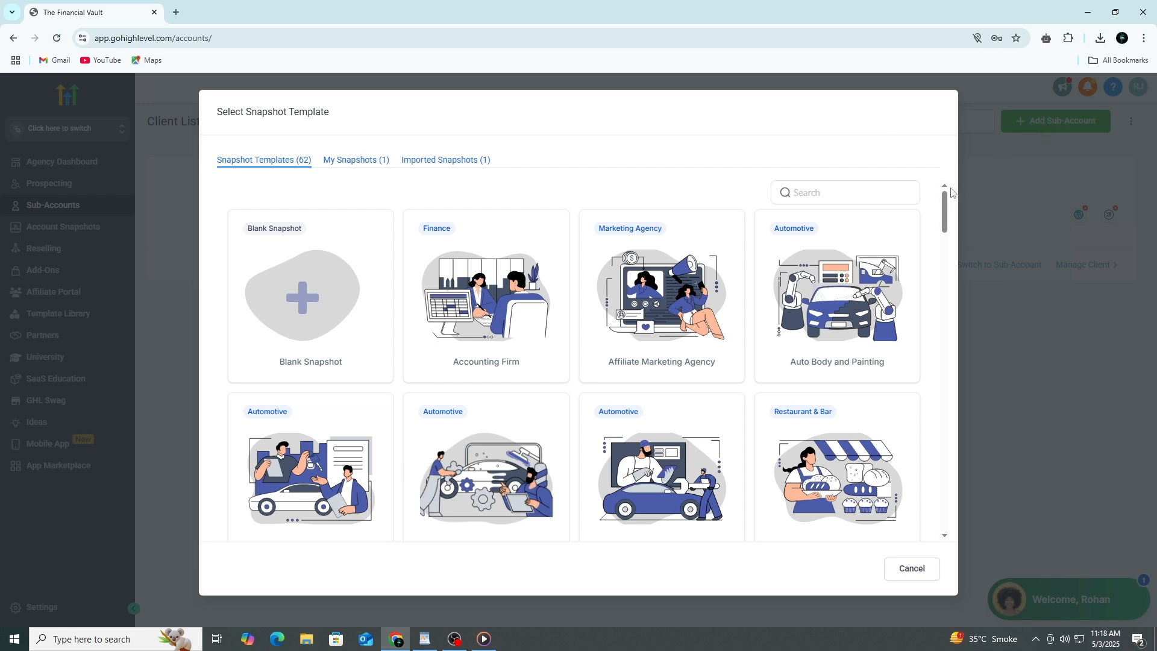
mouse_move(475, 226)
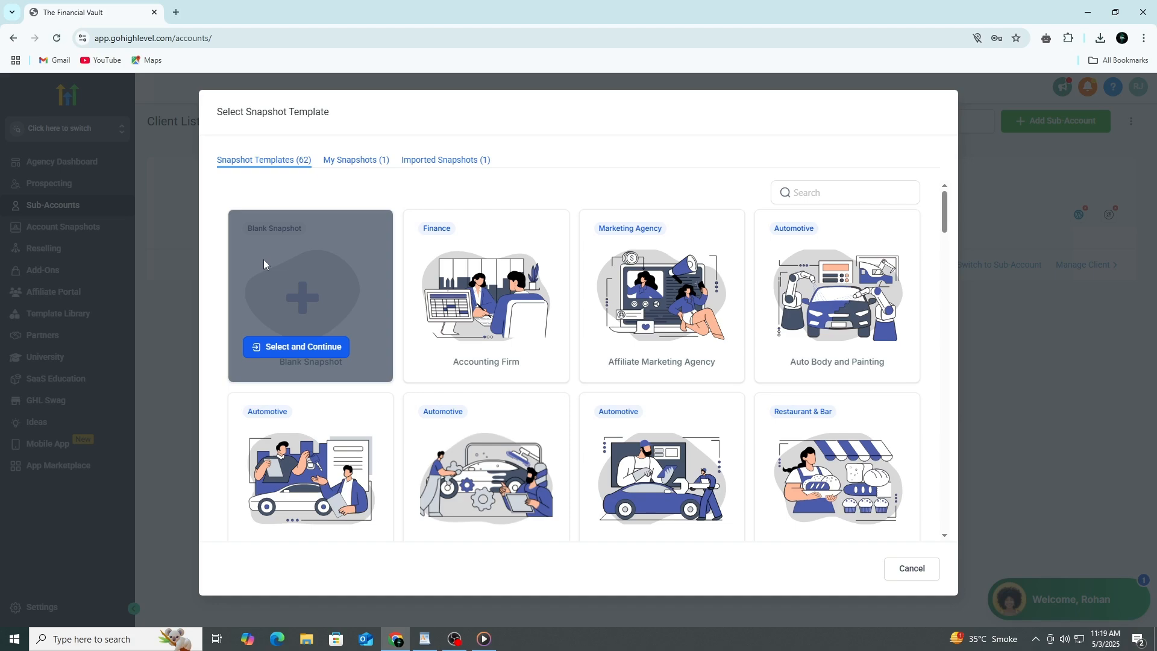
- Choose the Blank Snapshot template for the new sub-account and opt to add its details manually
scroll(263, 260, "down", 10)
scroll(264, 266, "down", 2)
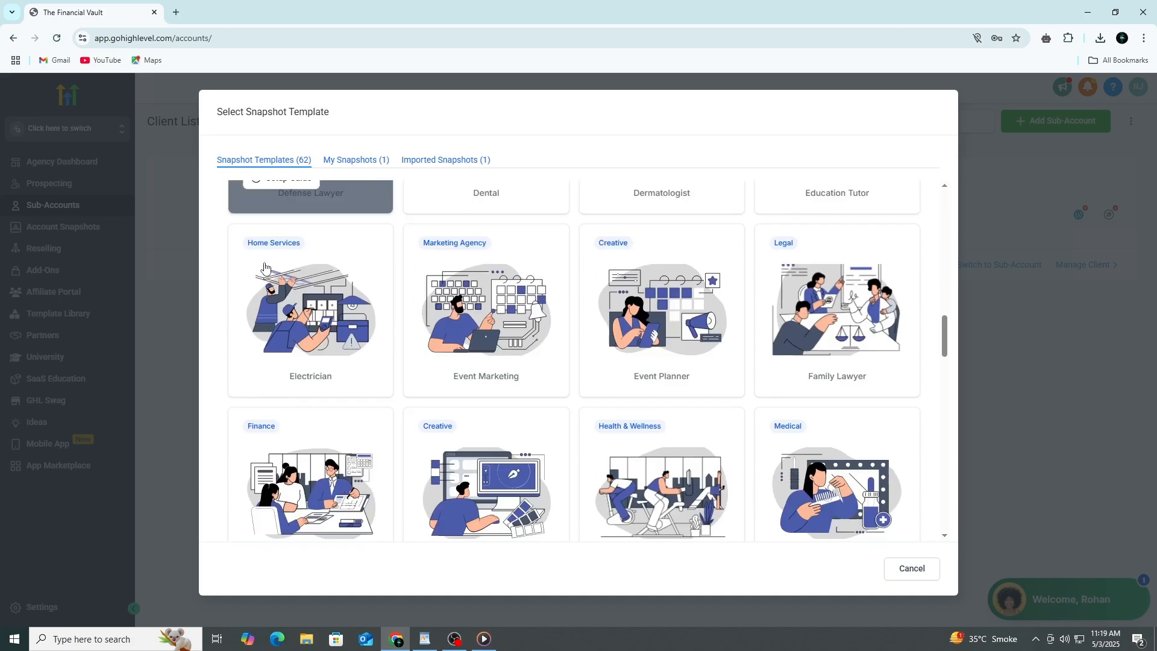
scroll(264, 266, "up", 10)
scroll(265, 268, "up", 5)
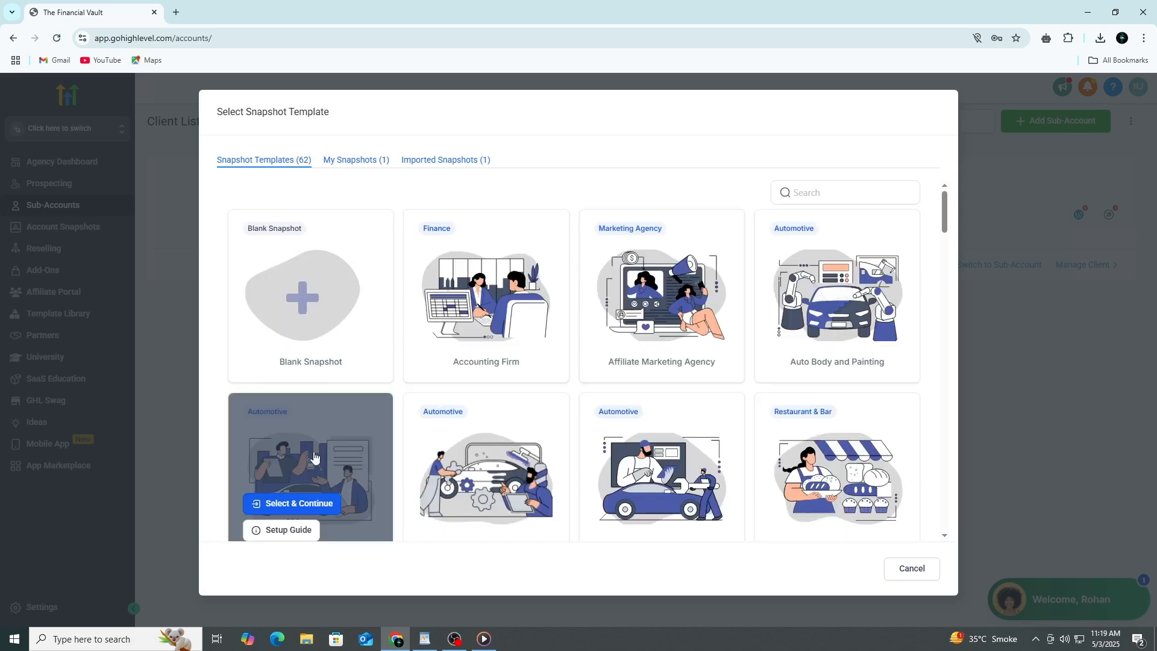
scroll(294, 451, "down", 2)
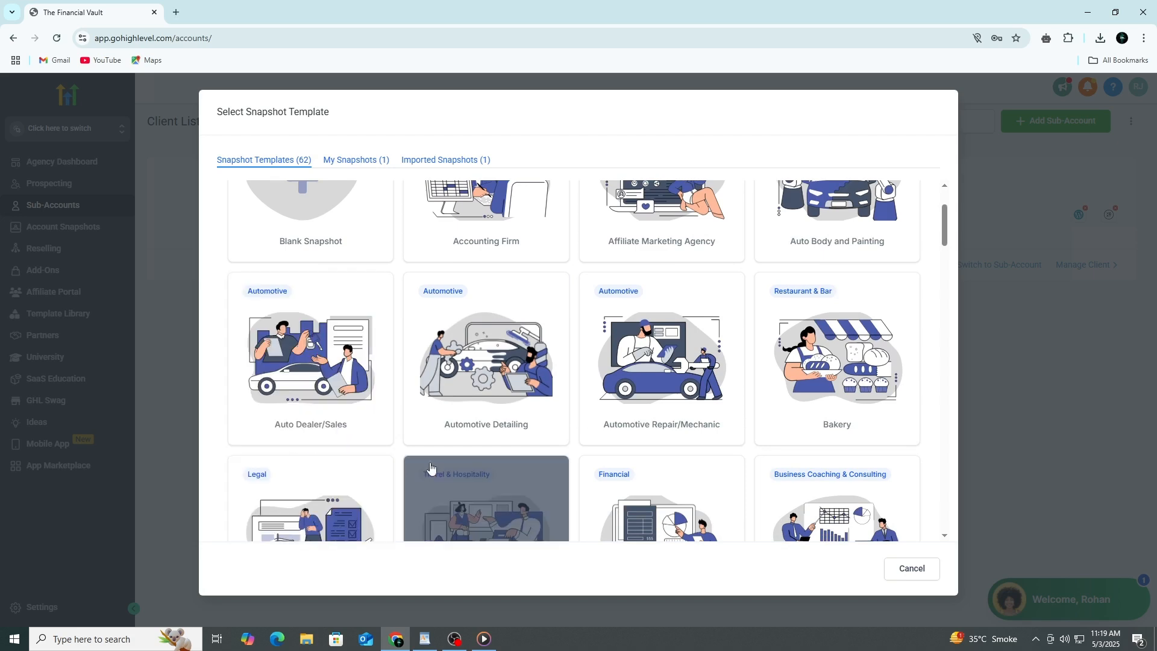
scroll(838, 482, "up", 2)
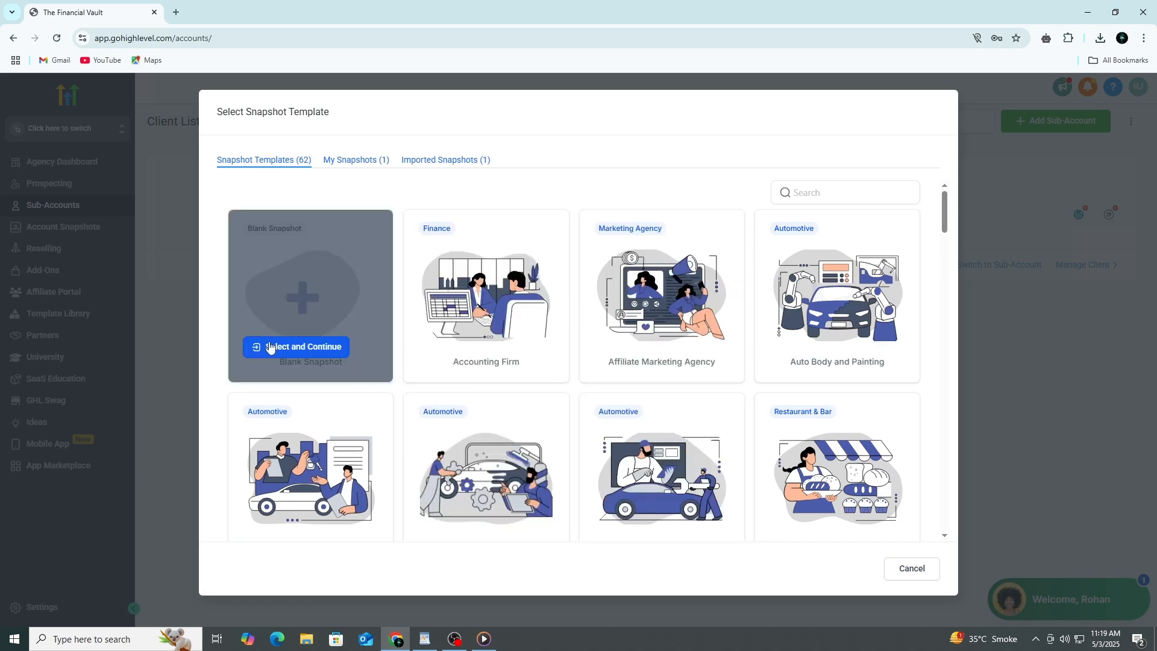
left_click(269, 347)
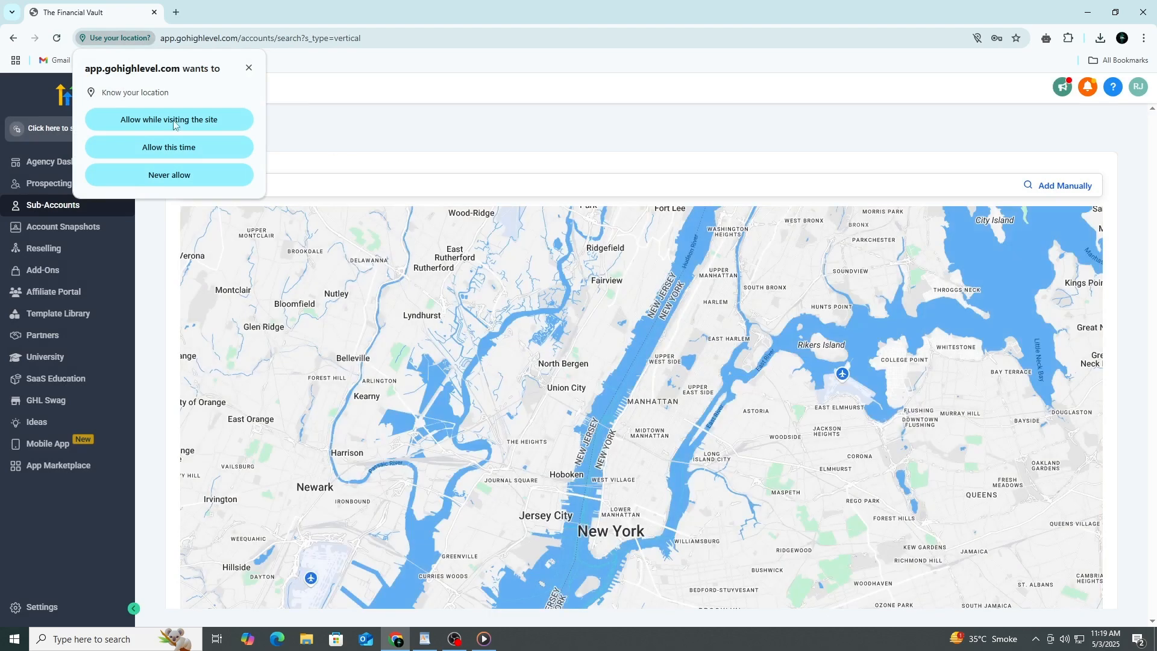
left_click(247, 69)
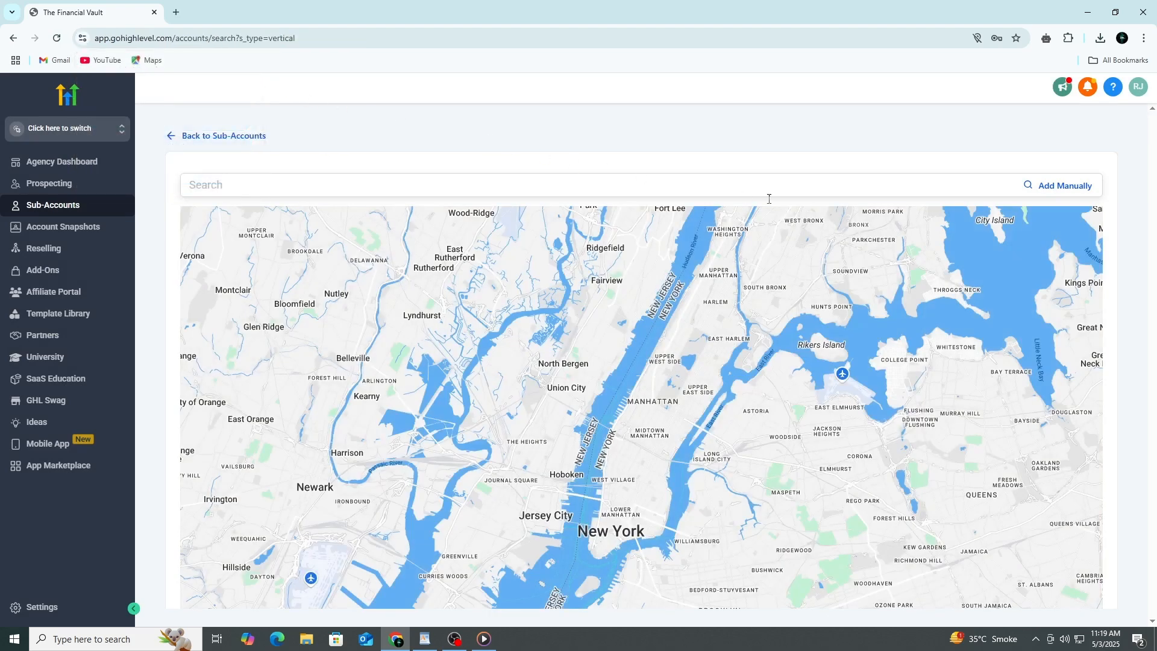
left_click(1065, 188)
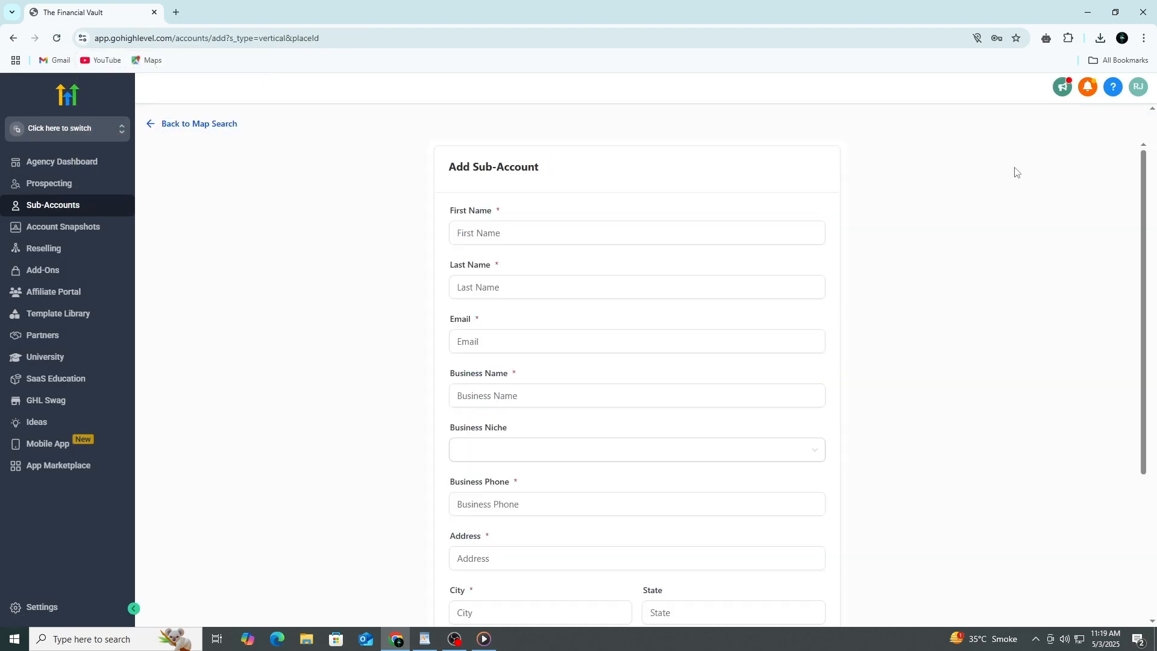
- Review the Add Sub-Account form's business, address and website fields and the available time zone options
scroll(591, 245, "down", 2)
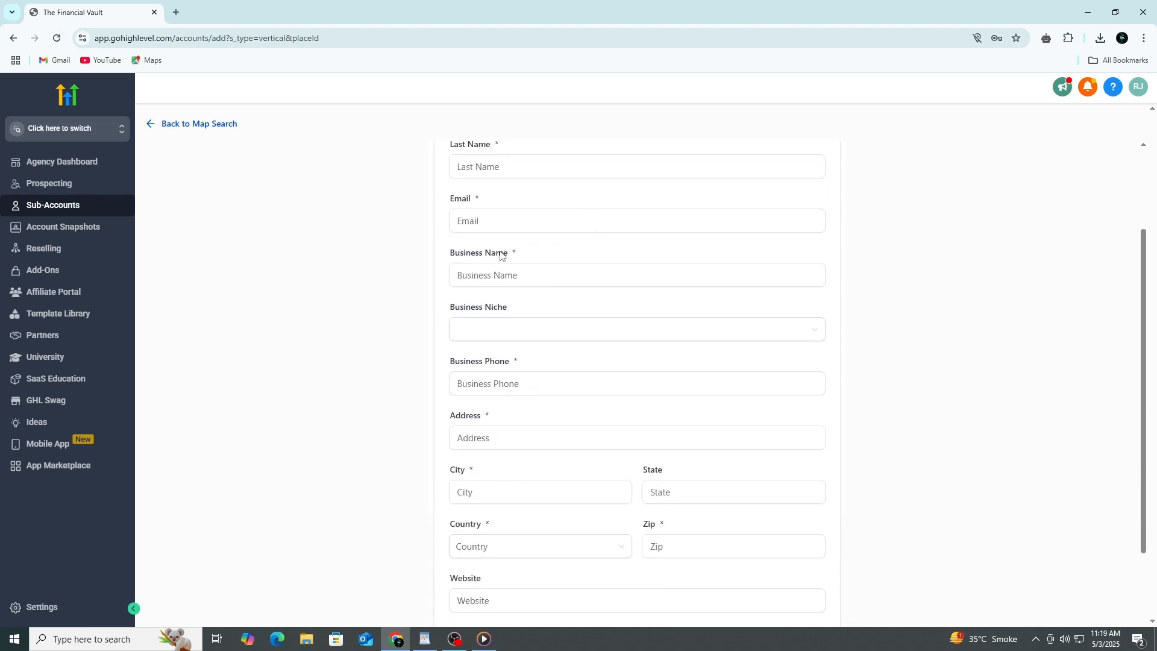
left_click(505, 279)
scroll(606, 314, "down", 2)
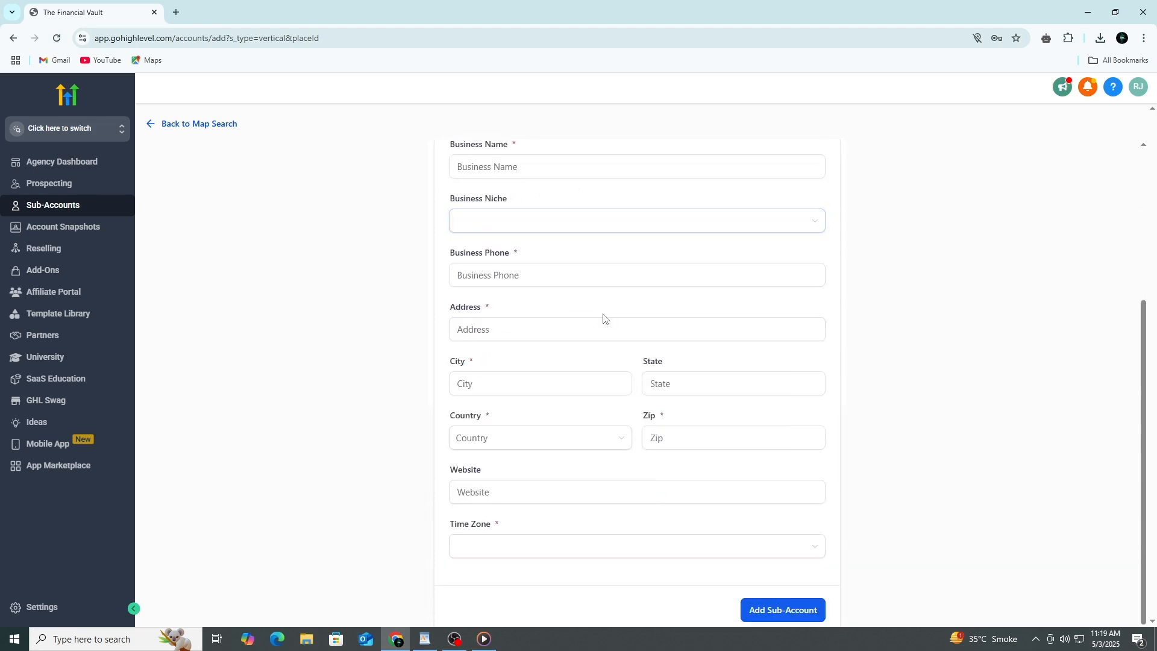
left_click(574, 380)
left_click(664, 497)
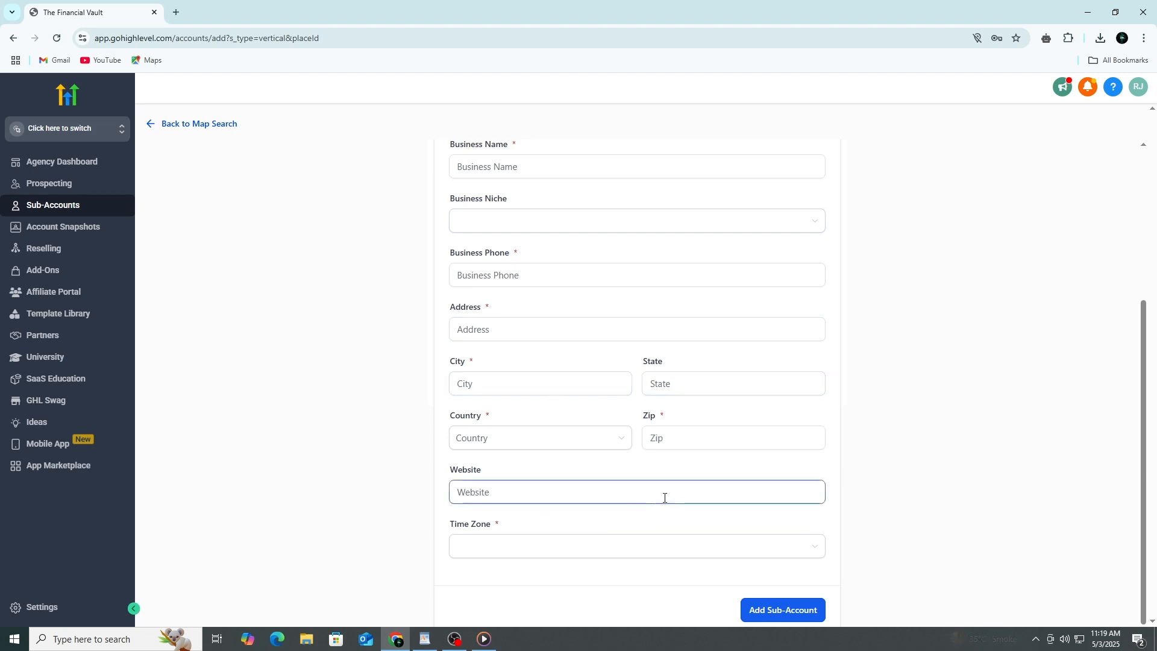
left_click(639, 547)
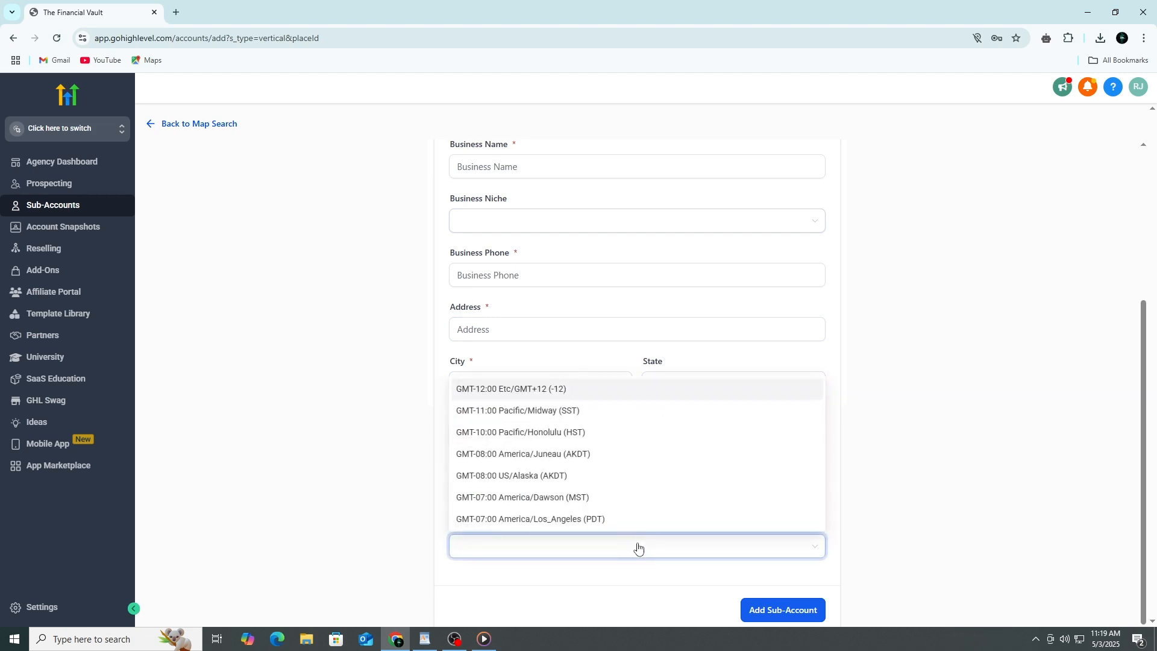
left_click(896, 530)
scroll(912, 522, "up", 4)
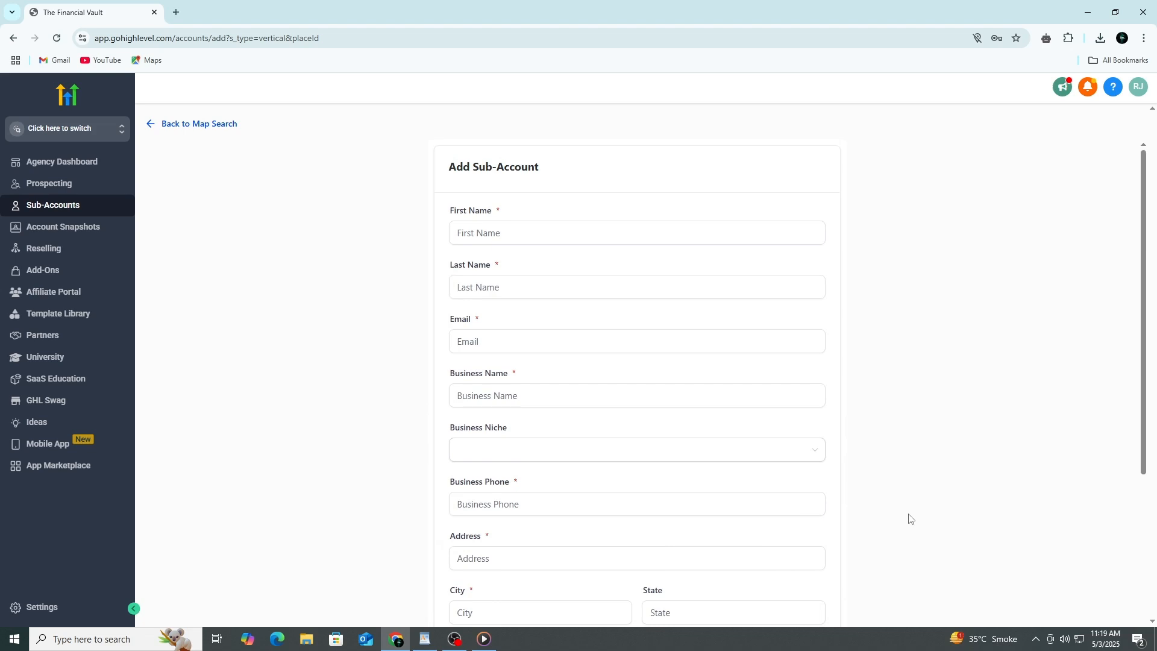
scroll(910, 517, "down", 4)
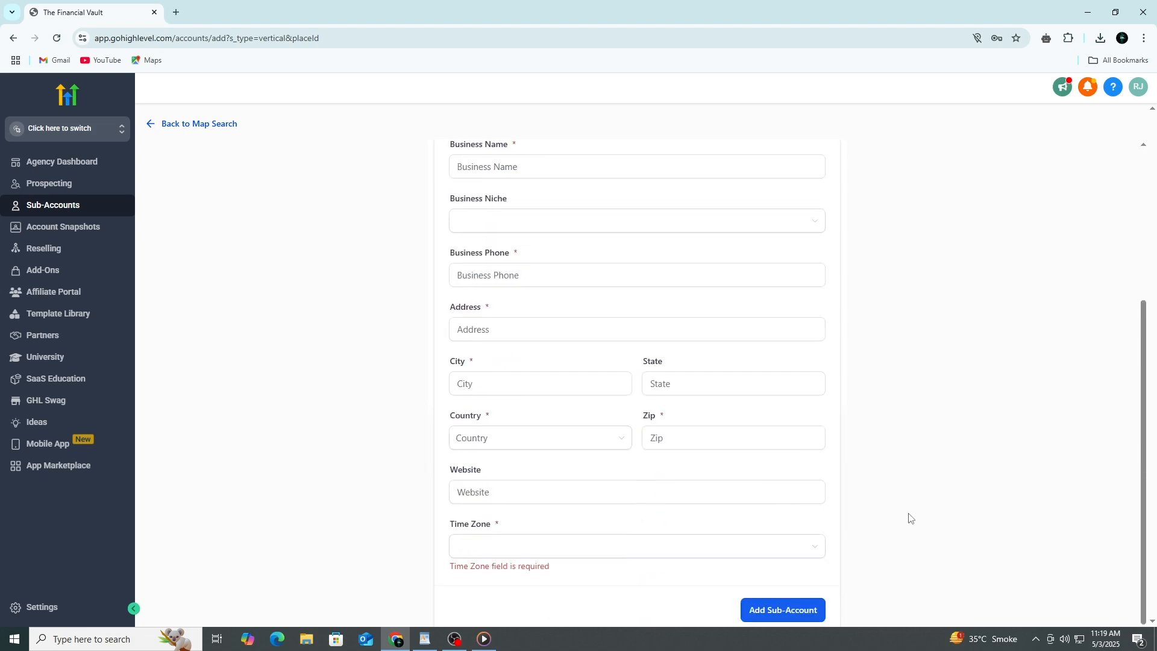
left_click(588, 547)
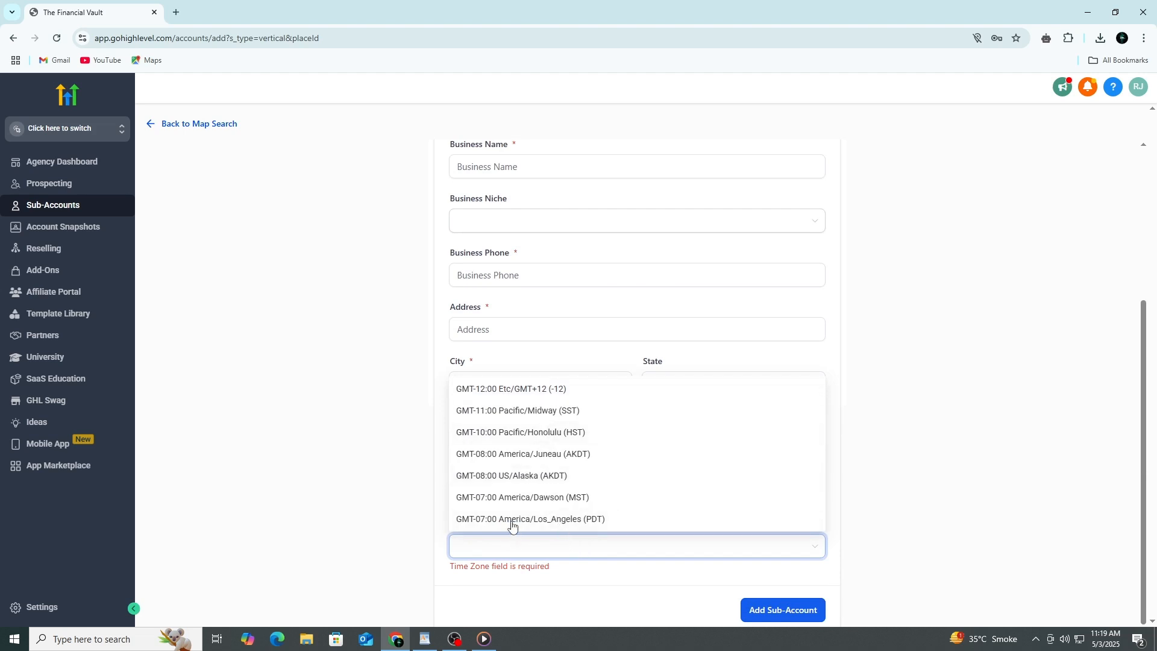
left_click(415, 484)
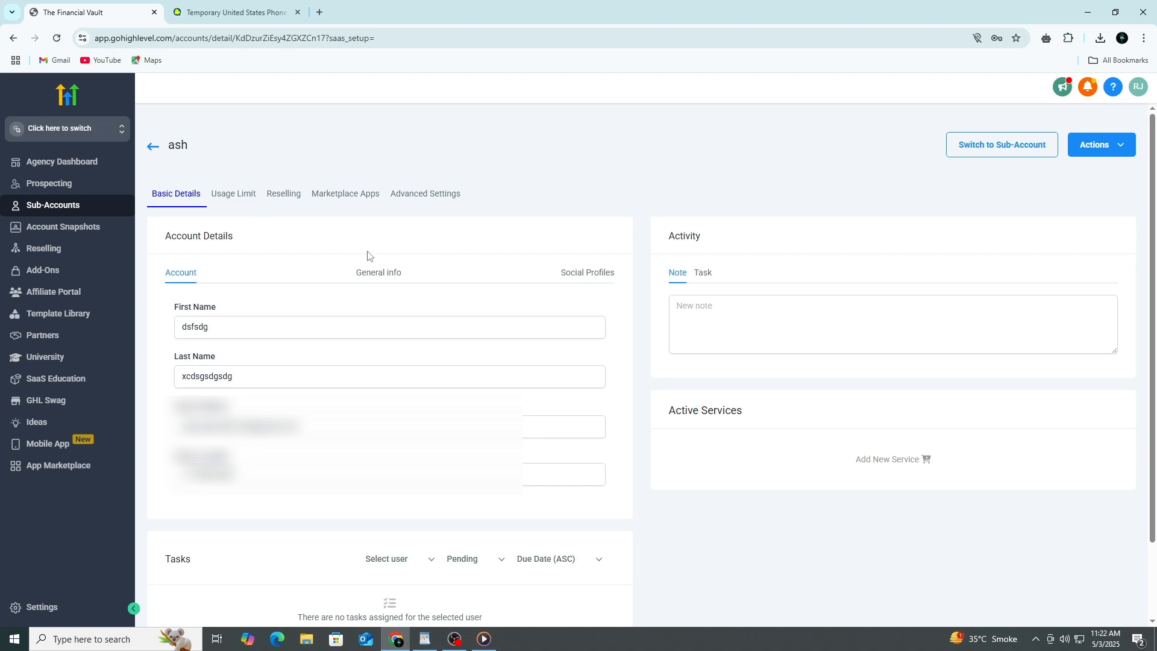
- Look over the general info and social profile fields in the ash sub-account's basic details
left_click(376, 274)
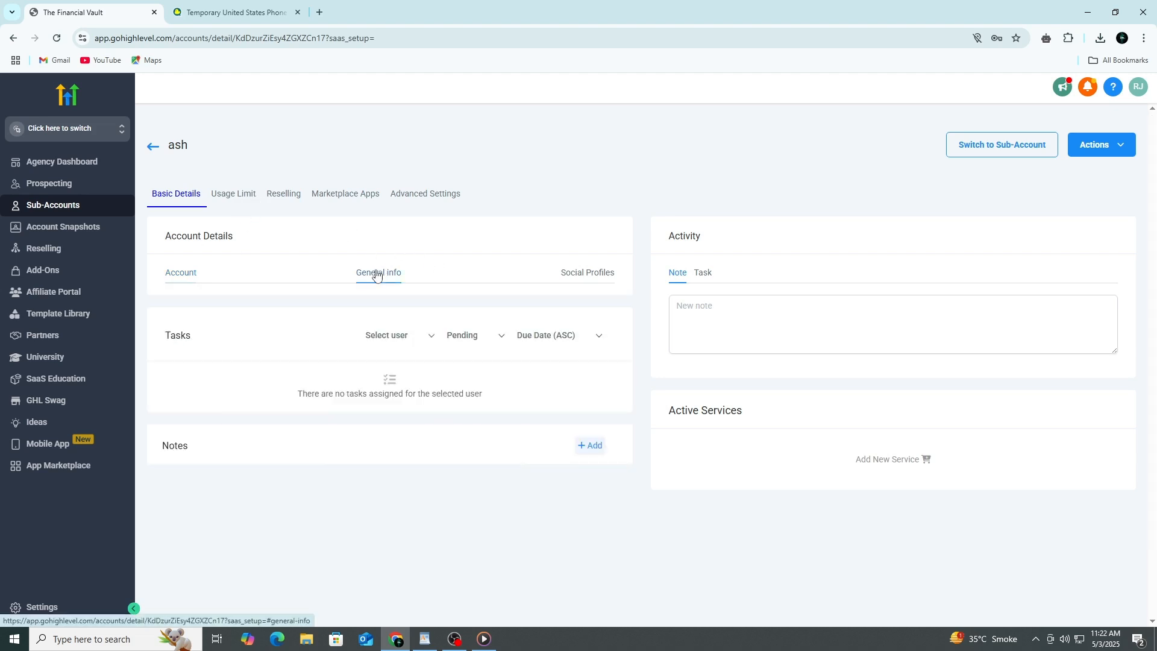
left_click(581, 279)
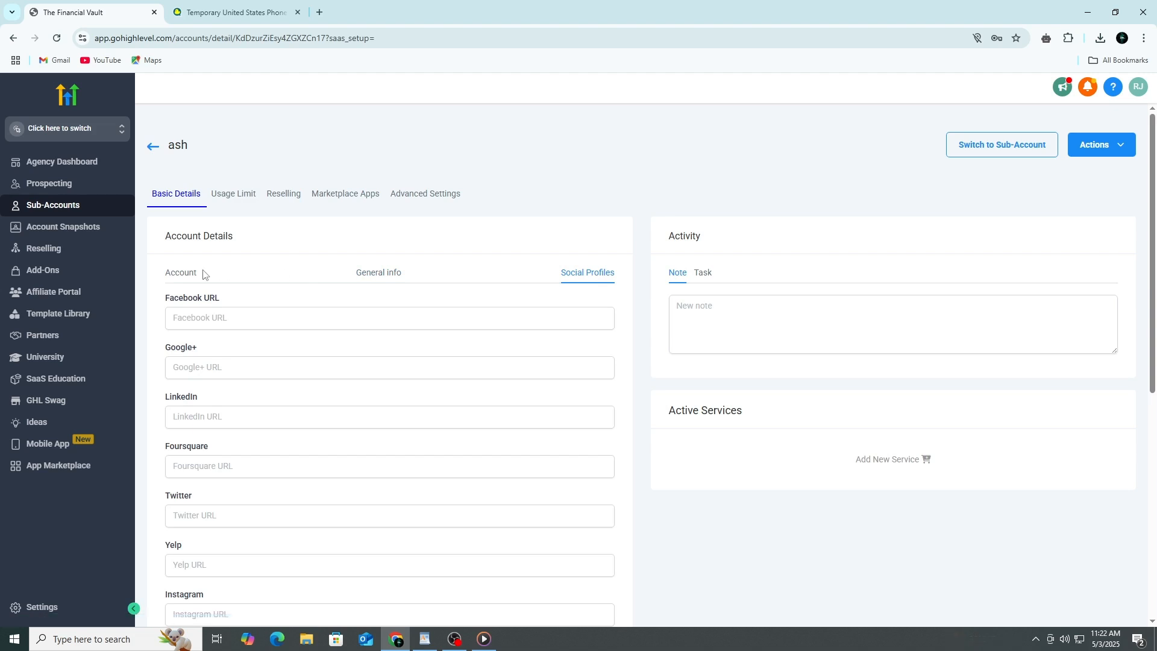
scroll(343, 422, "down", 5)
scroll(341, 428, "up", 5)
- Enable the ash sub-account's user limit at 20 users and turn on its contact limit
left_click(251, 196)
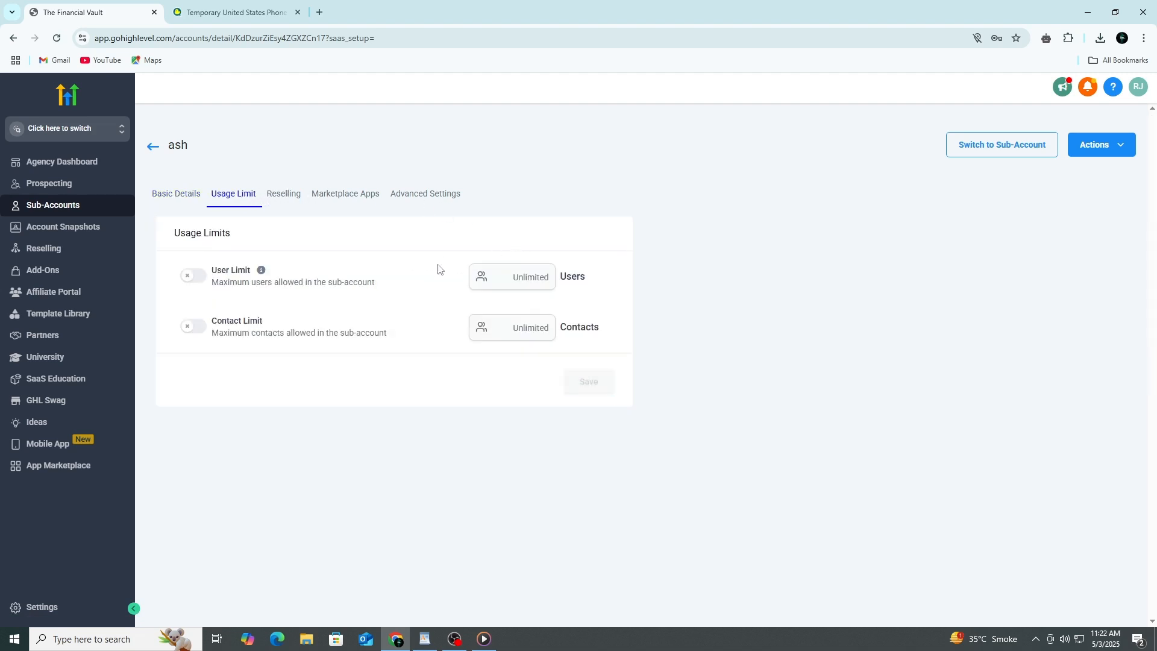
left_click(192, 277)
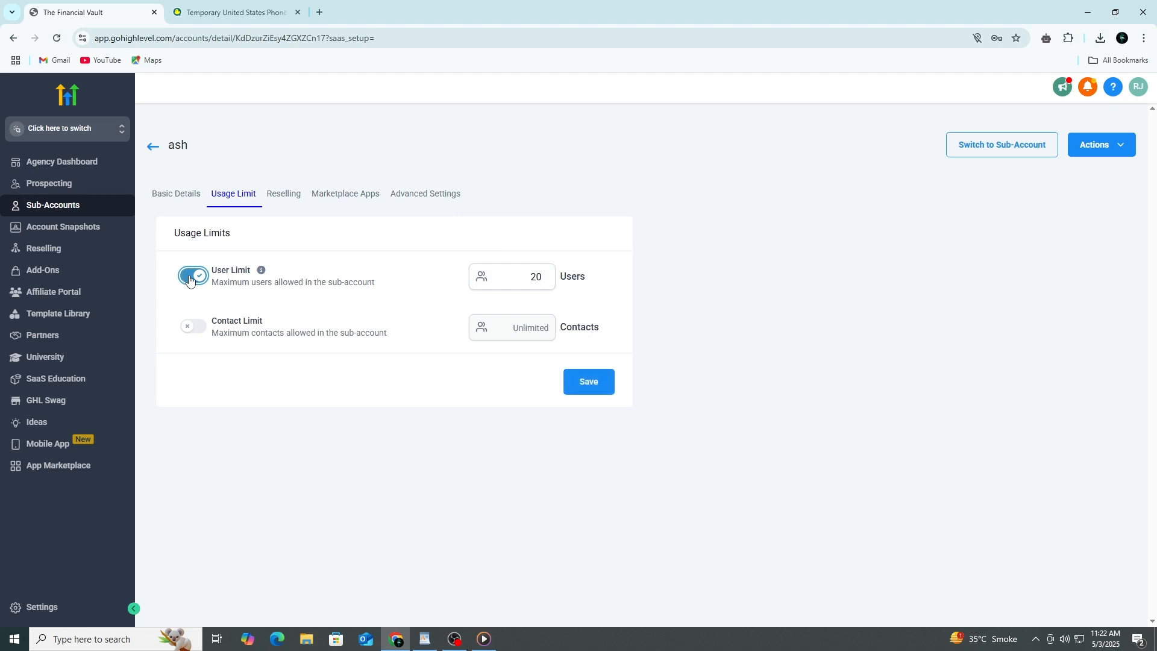
left_click(193, 326)
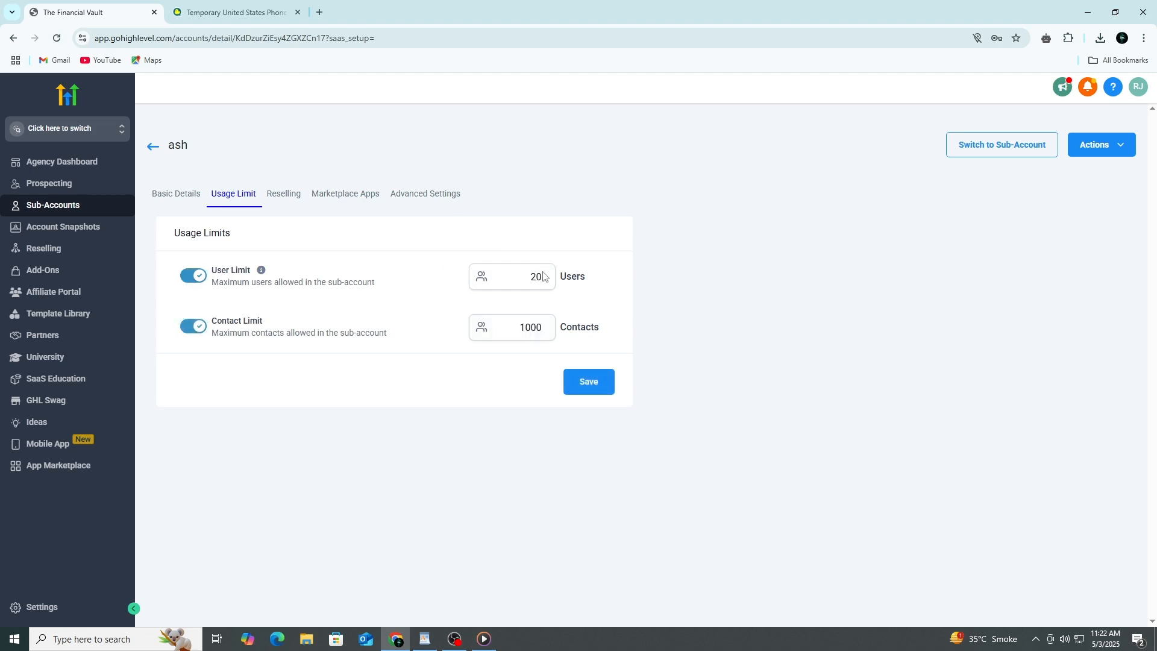
left_click(543, 278)
type("0")
left_click(206, 334)
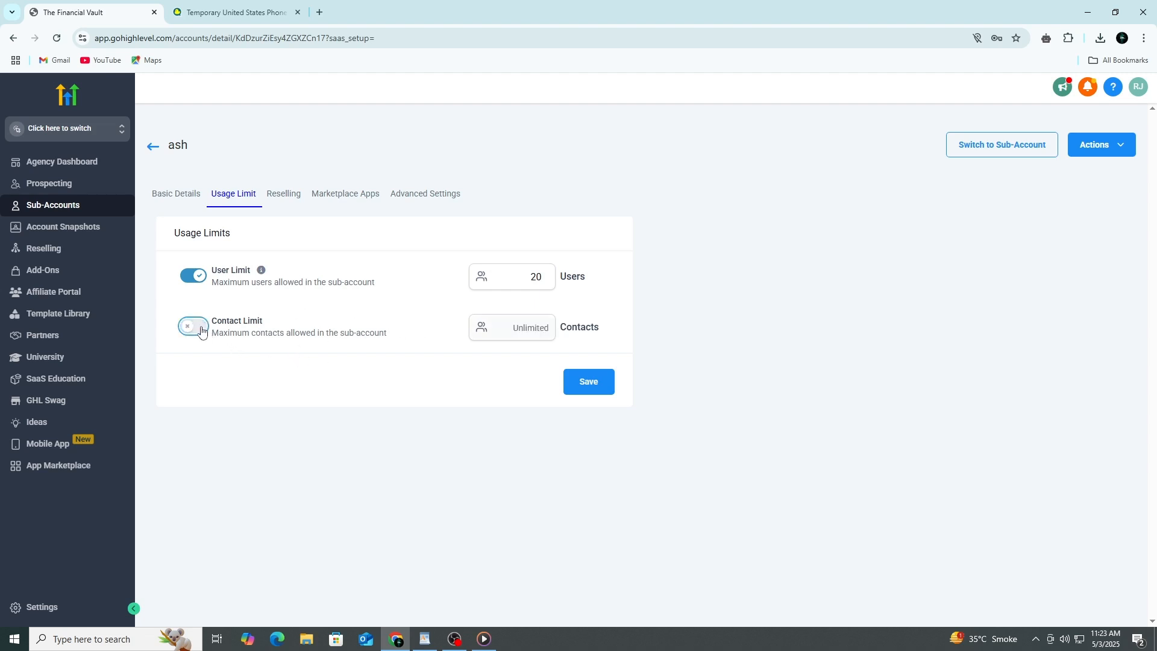
left_click(202, 331)
- Review all the reselling offers available for the ash sub-account, from Workflow Pro Plan to Ad Manager
left_click(286, 205)
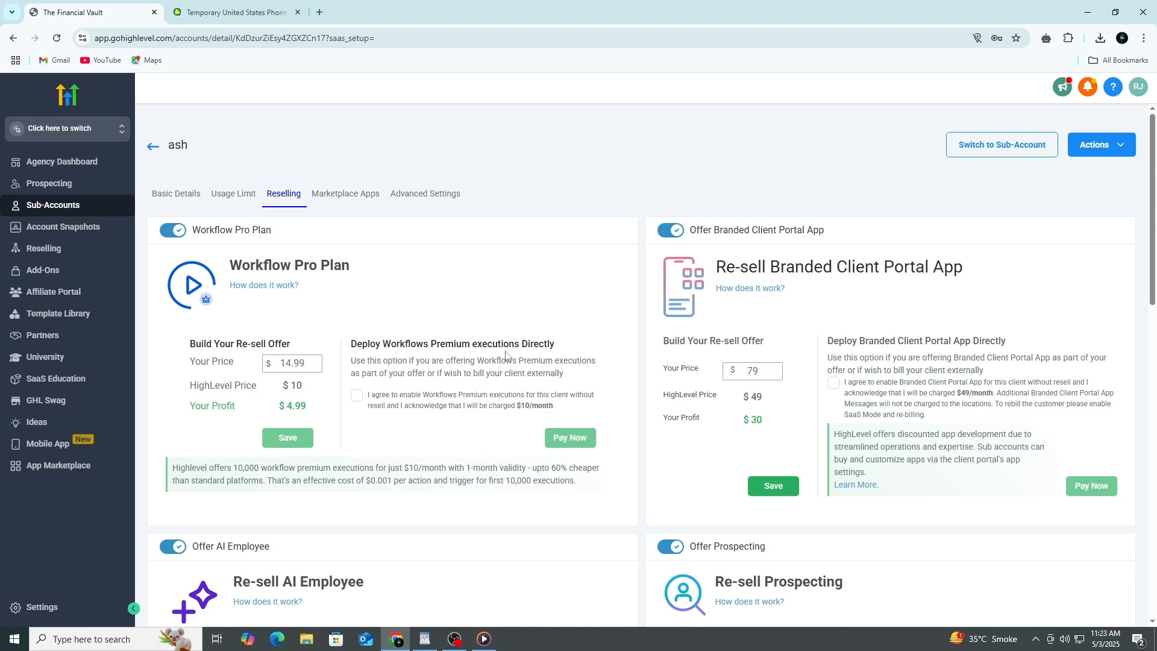
scroll(487, 395, "down", 2)
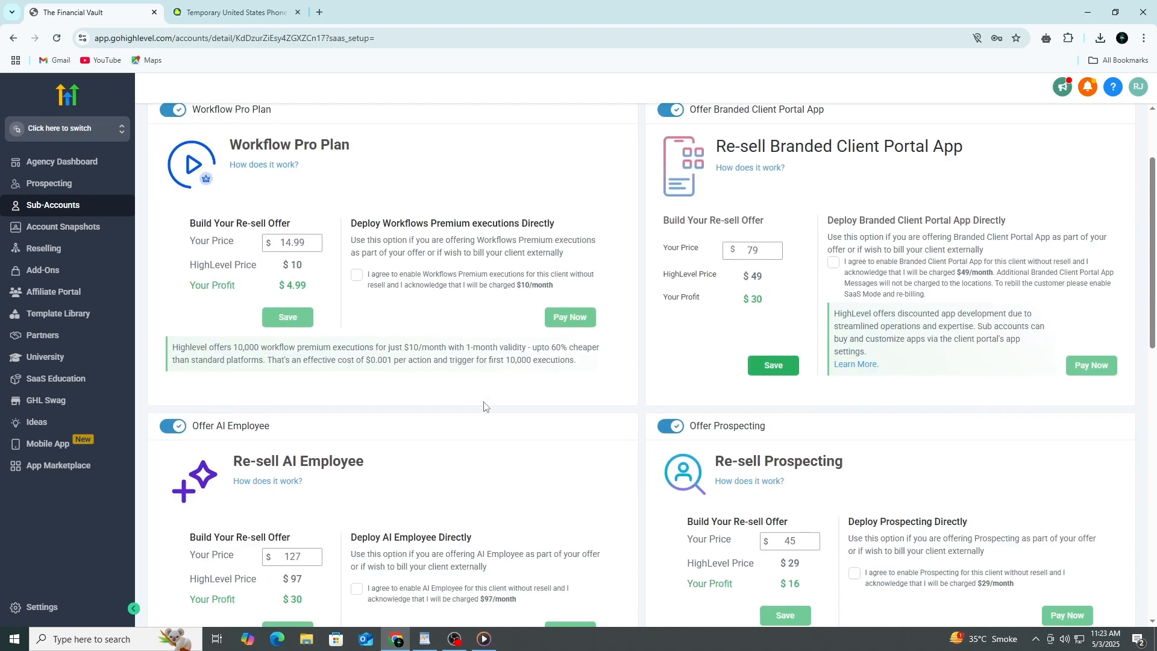
scroll(484, 406, "down", 8)
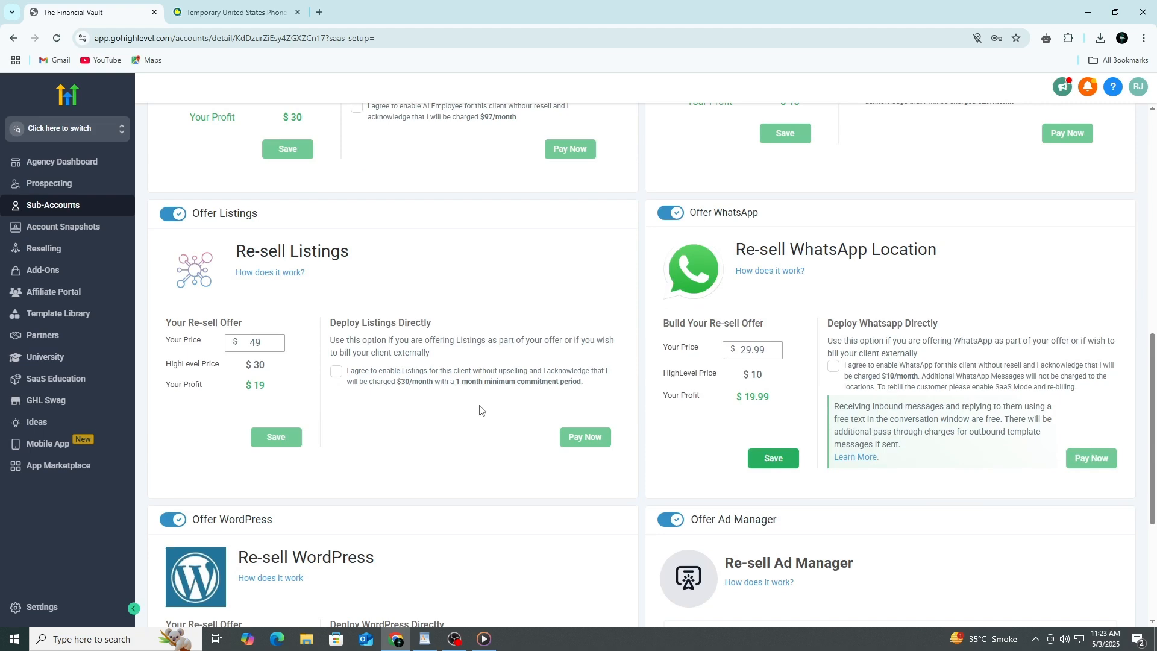
scroll(478, 411, "down", 4)
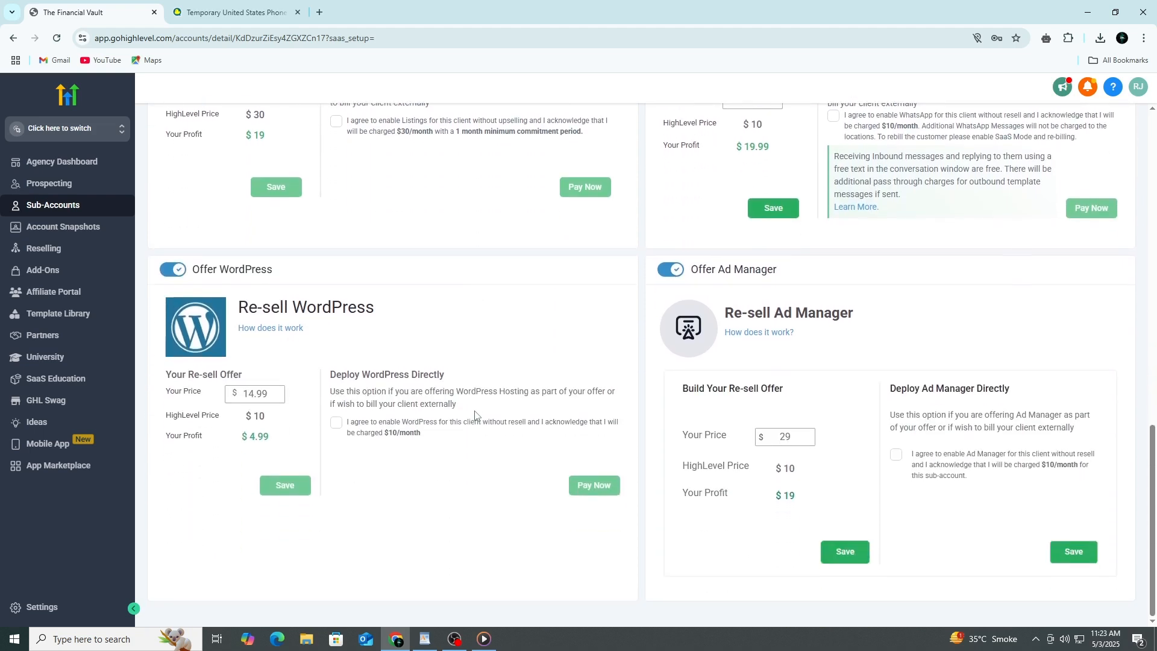
scroll(473, 416, "up", 14)
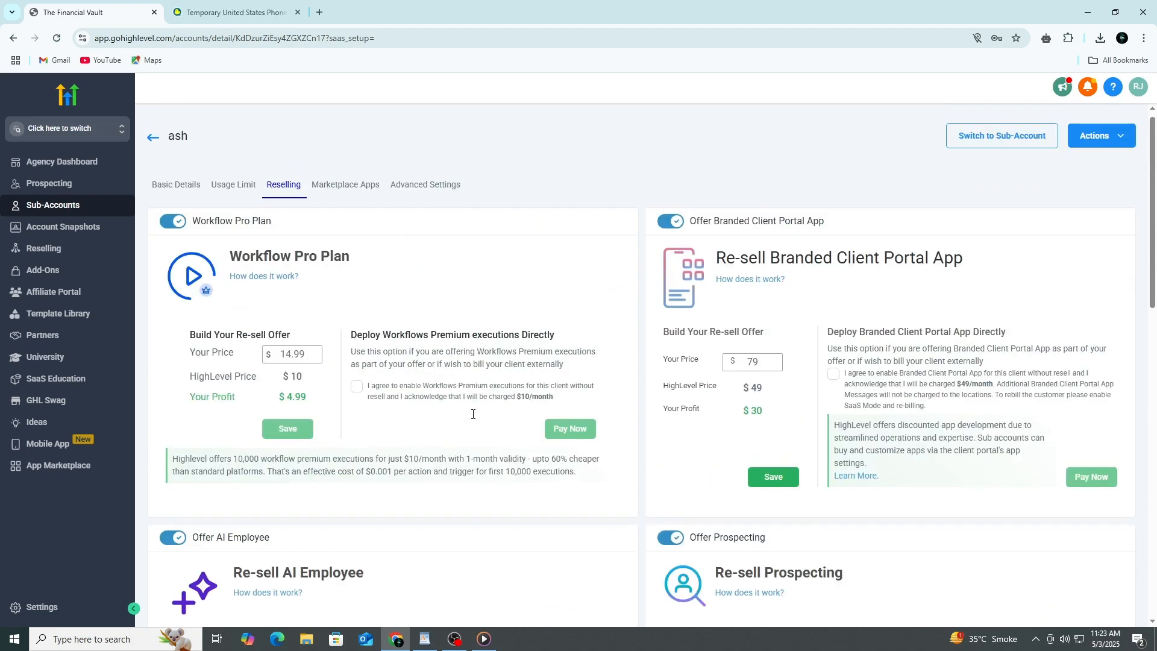
- Set the resell price of the Workflow Pro Plan offer to $50
left_click(294, 355)
left_click_drag(307, 355, 274, 358)
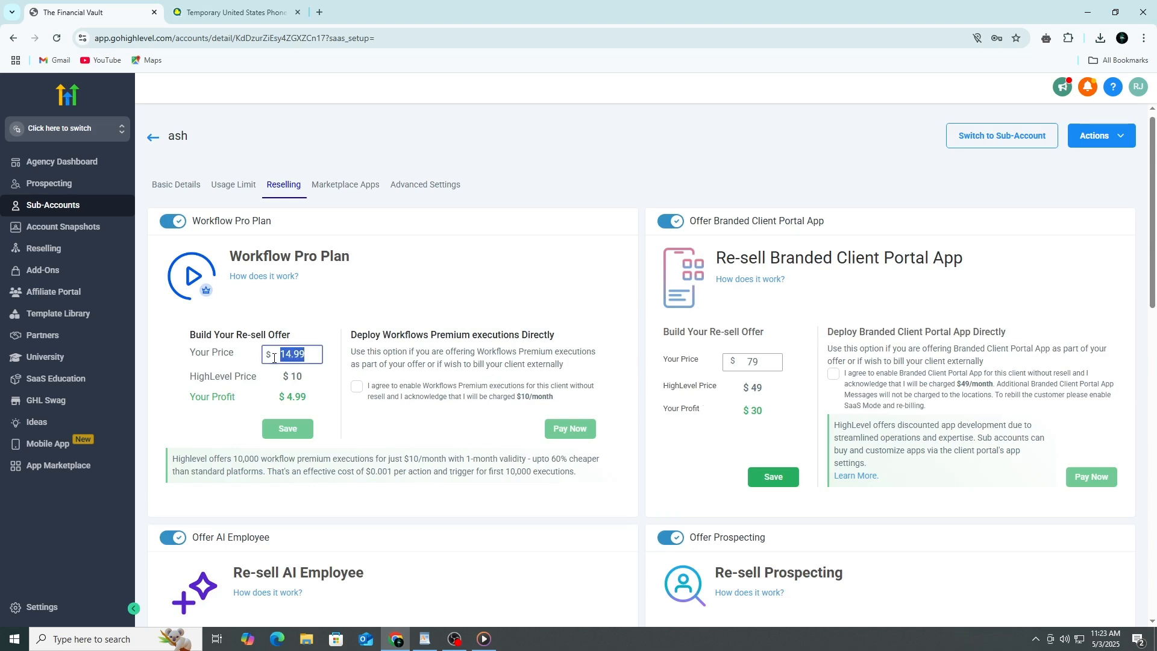
type("0")
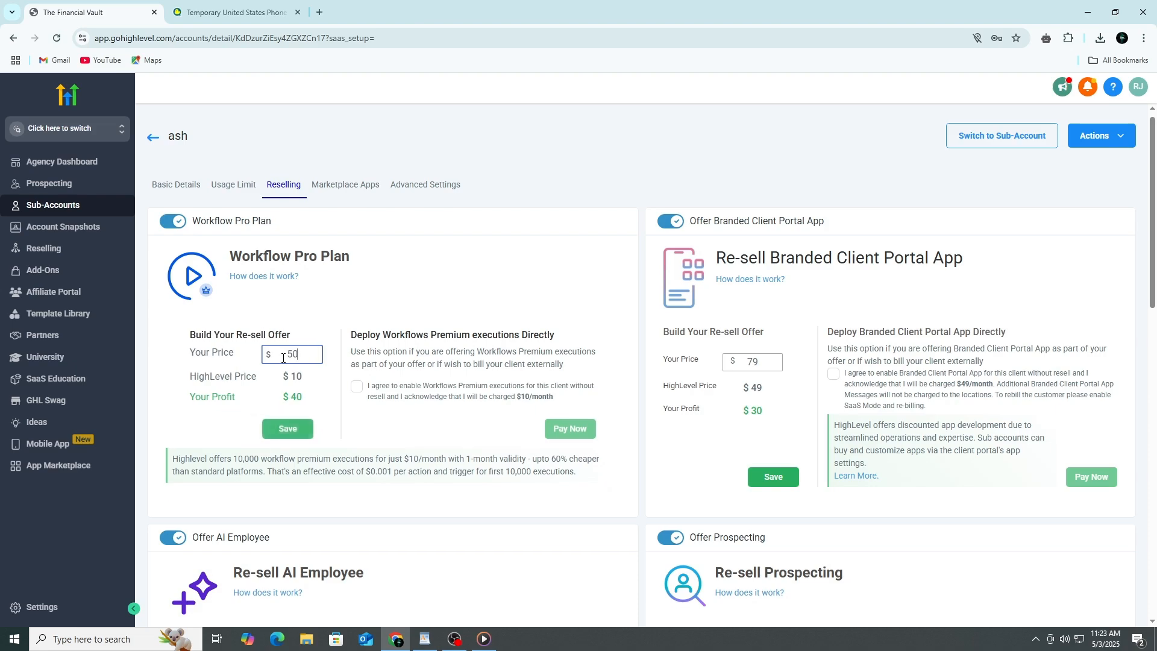
scroll(327, 395, "down", 7)
scroll(326, 394, "up", 7)
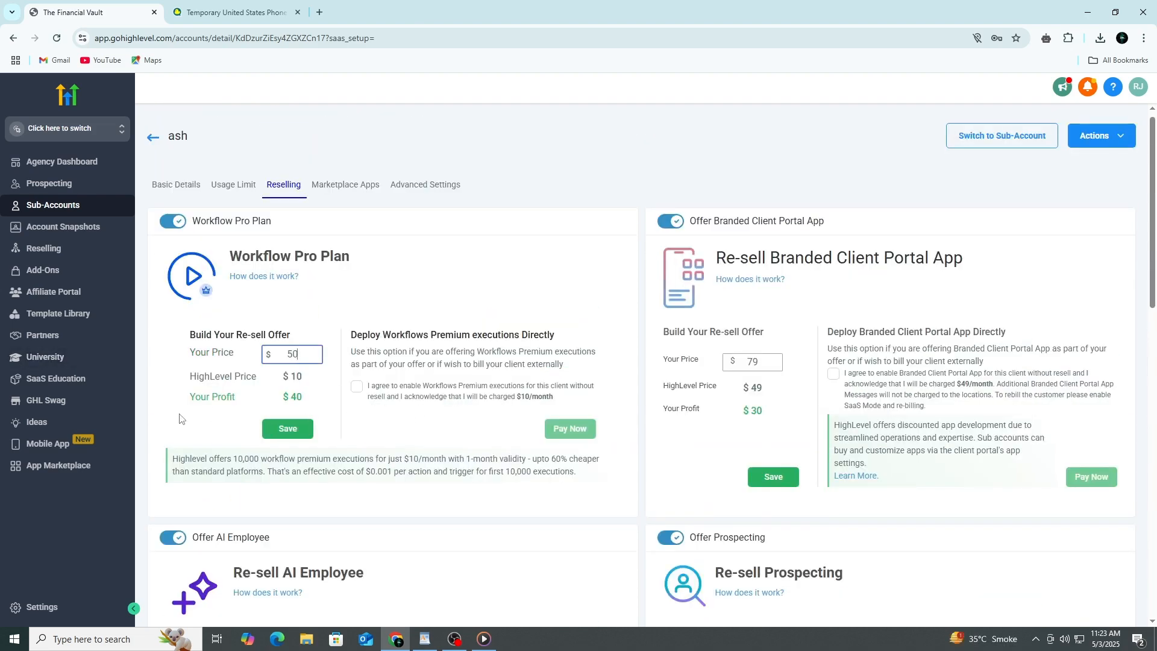
key("BackSpace")
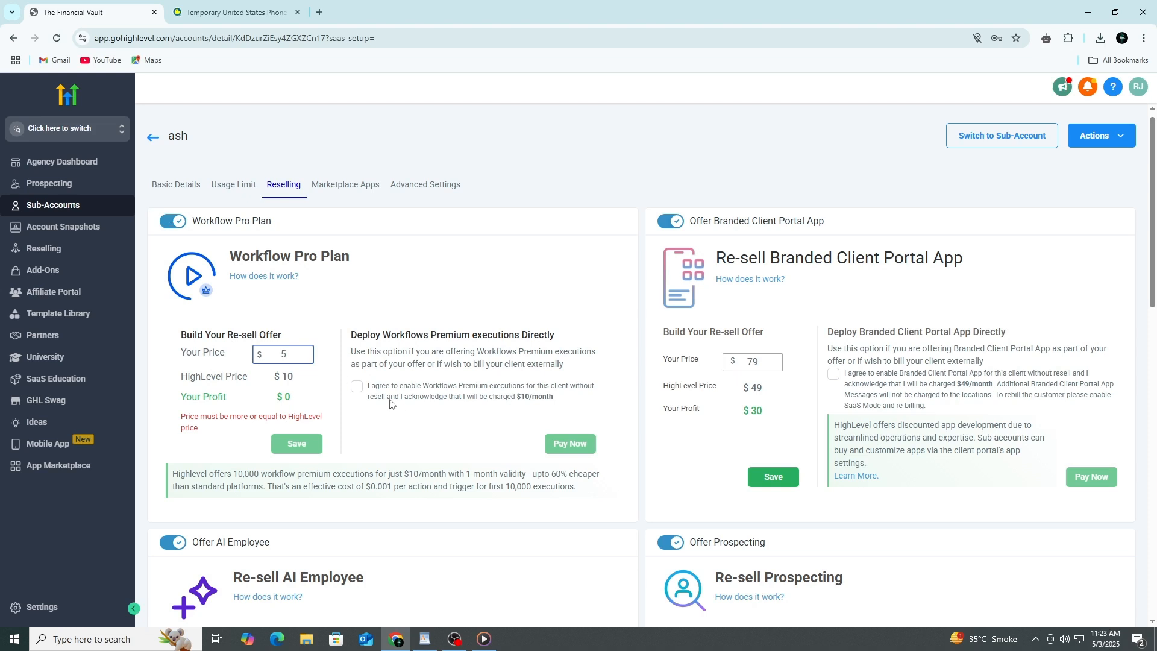
type("0")
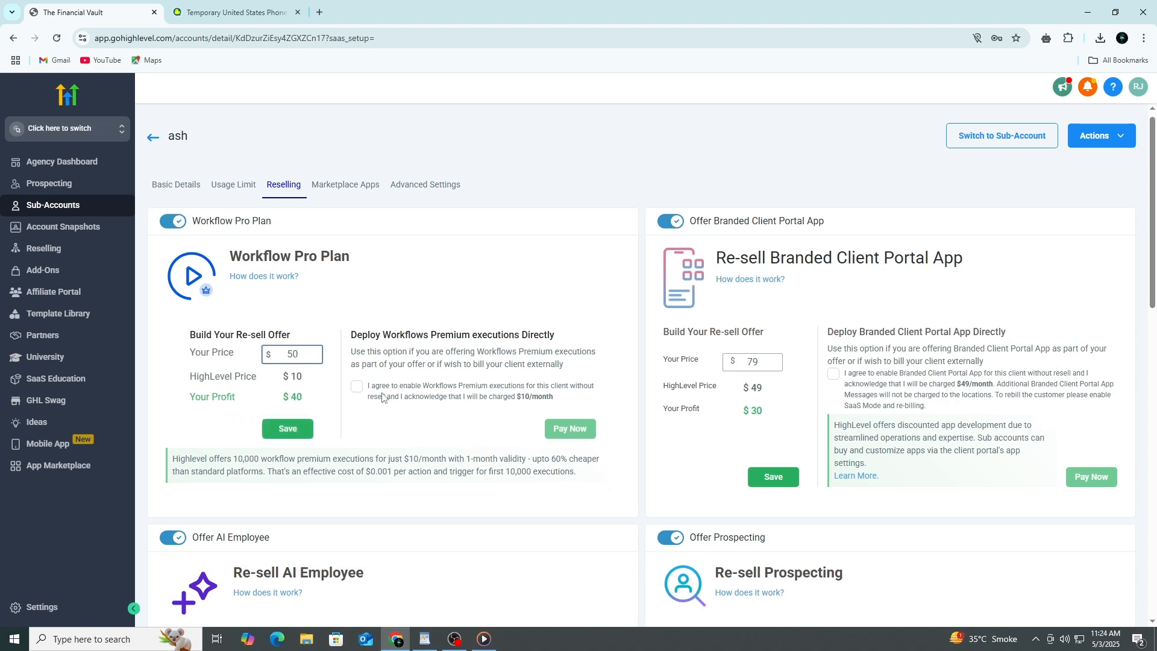
scroll(382, 396, "down", 4)
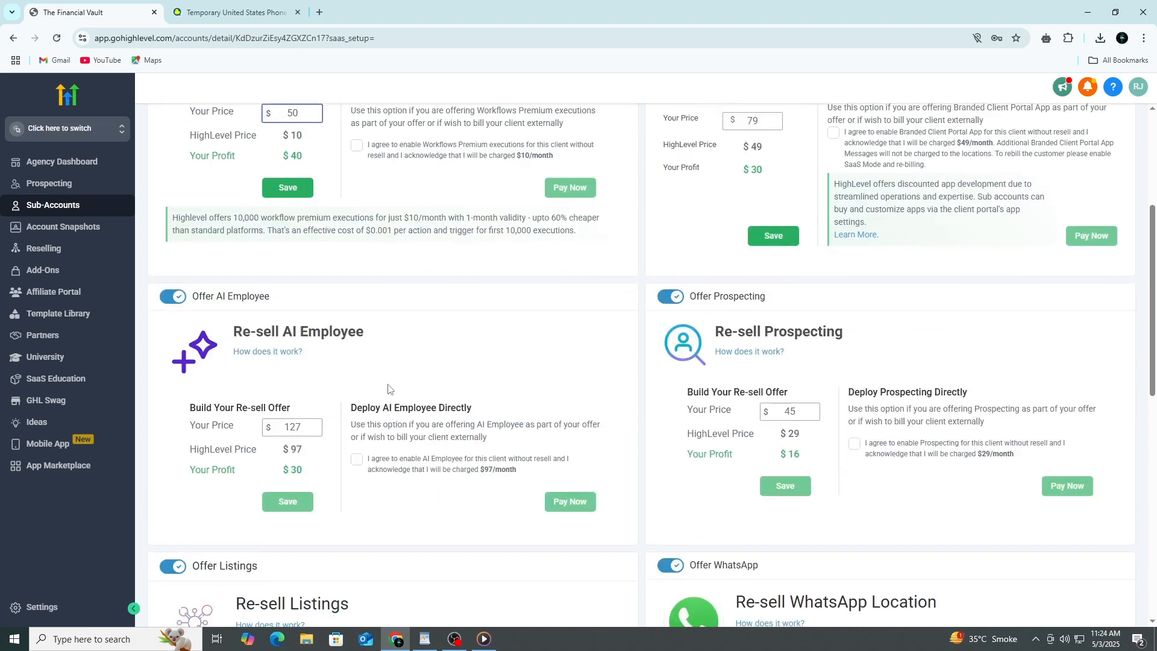
- Filter the ash sub-account's resellable marketplace apps by Accounting & Payments, trying Advertising as an additional category and removing it again
scroll(388, 389, "up", 10)
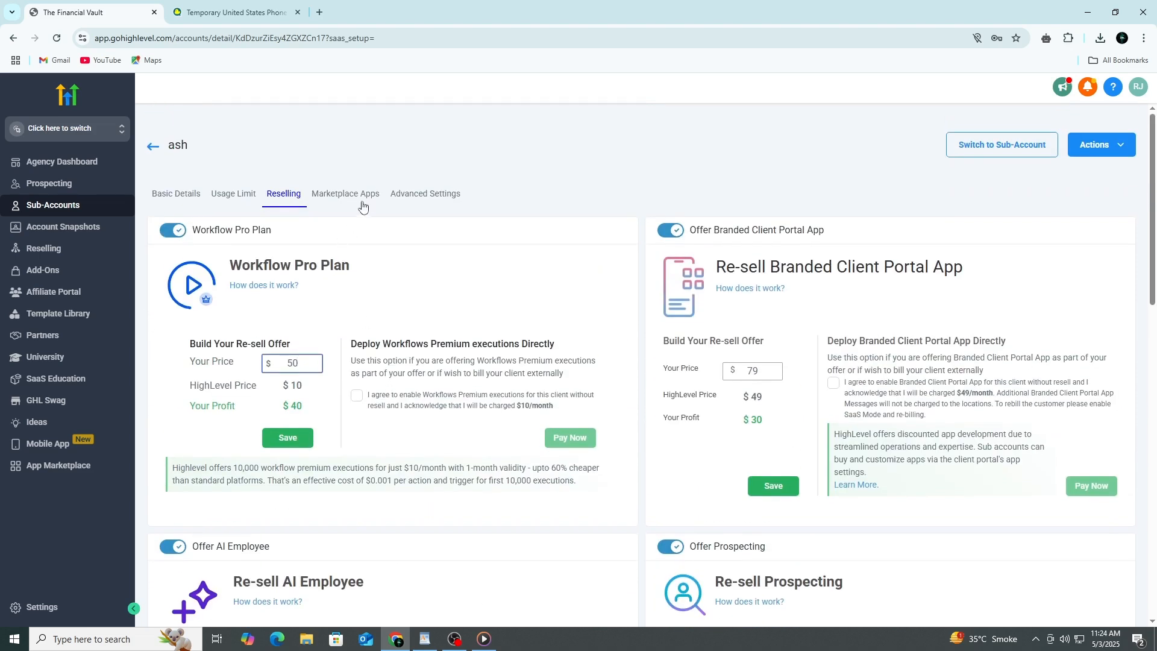
left_click(362, 210)
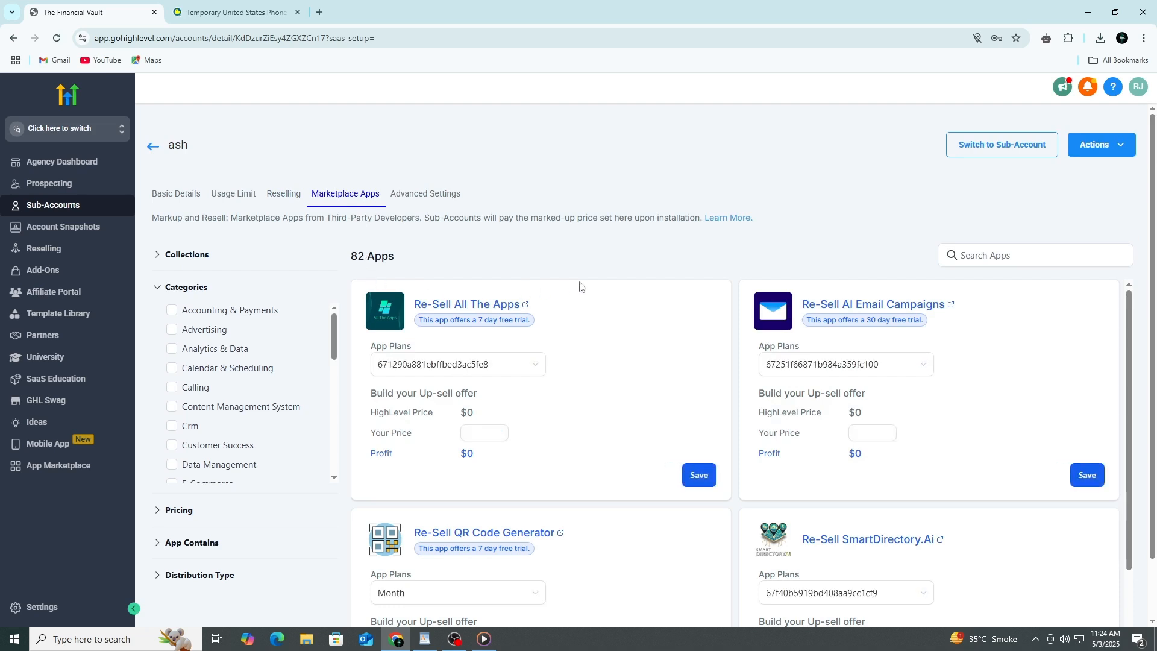
scroll(752, 300, "down", 4)
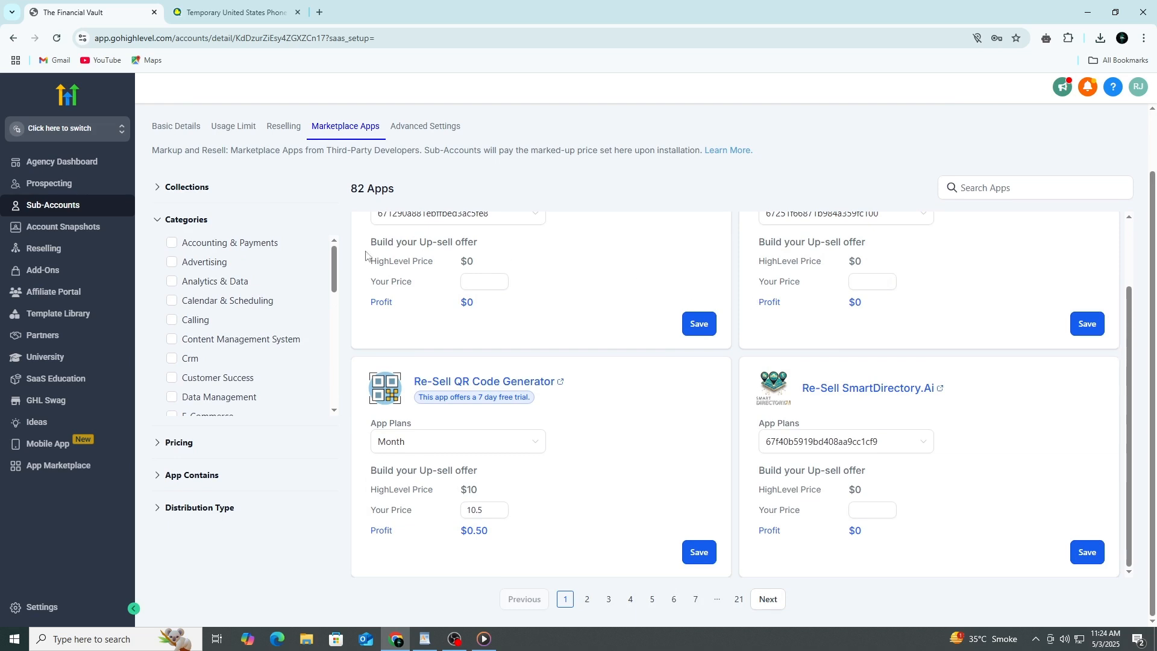
left_click(184, 244)
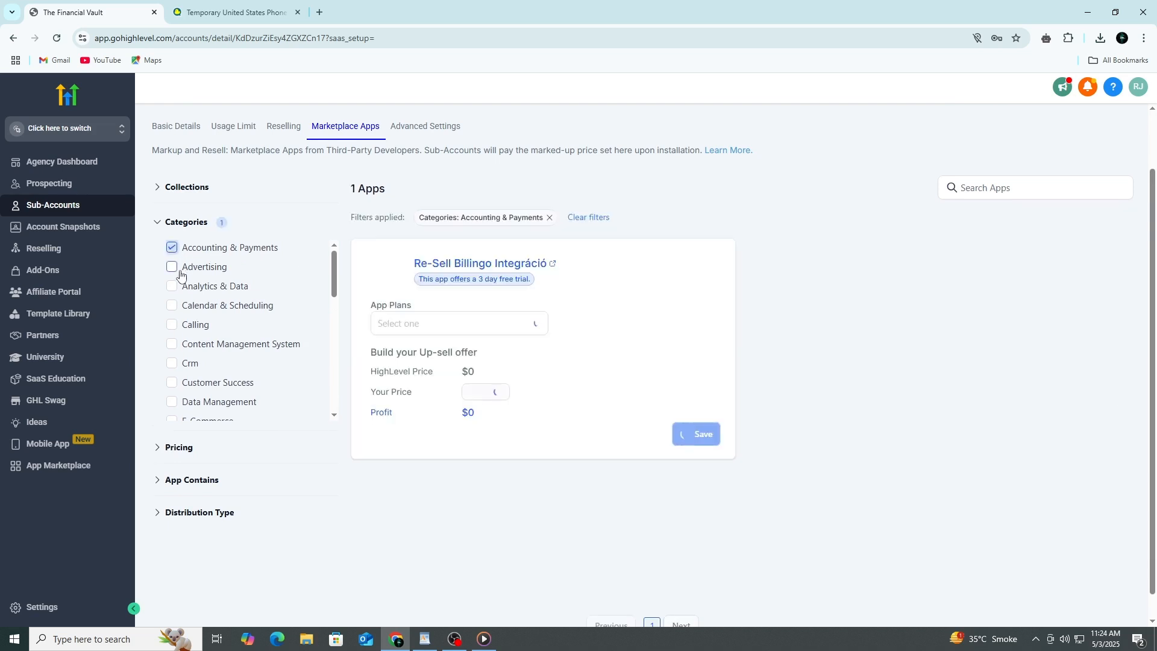
left_click(174, 272)
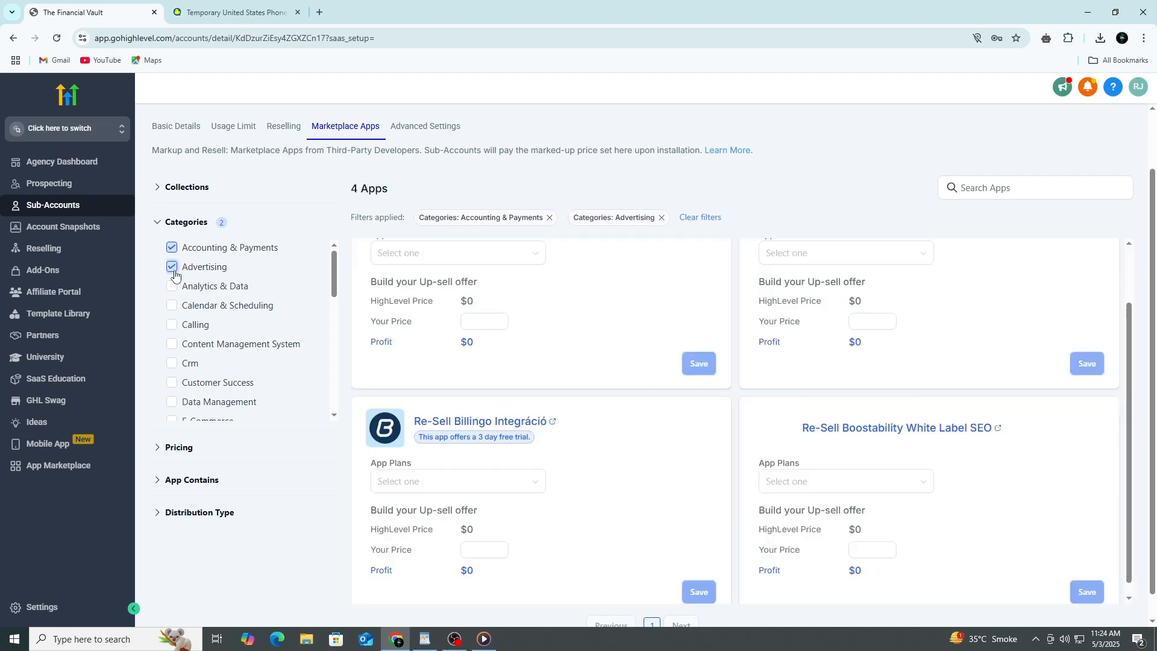
left_click(174, 271)
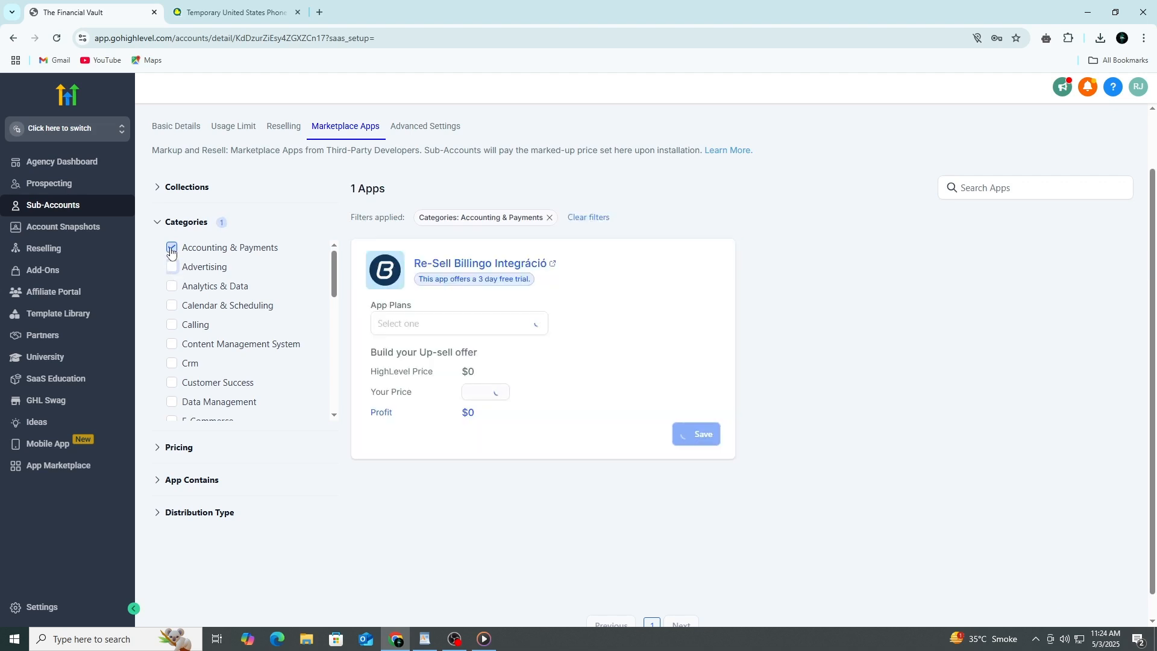
- Look through the full list of marketplace app categories and clear the Accounting & Payments filter
scroll(242, 360, "down", 2)
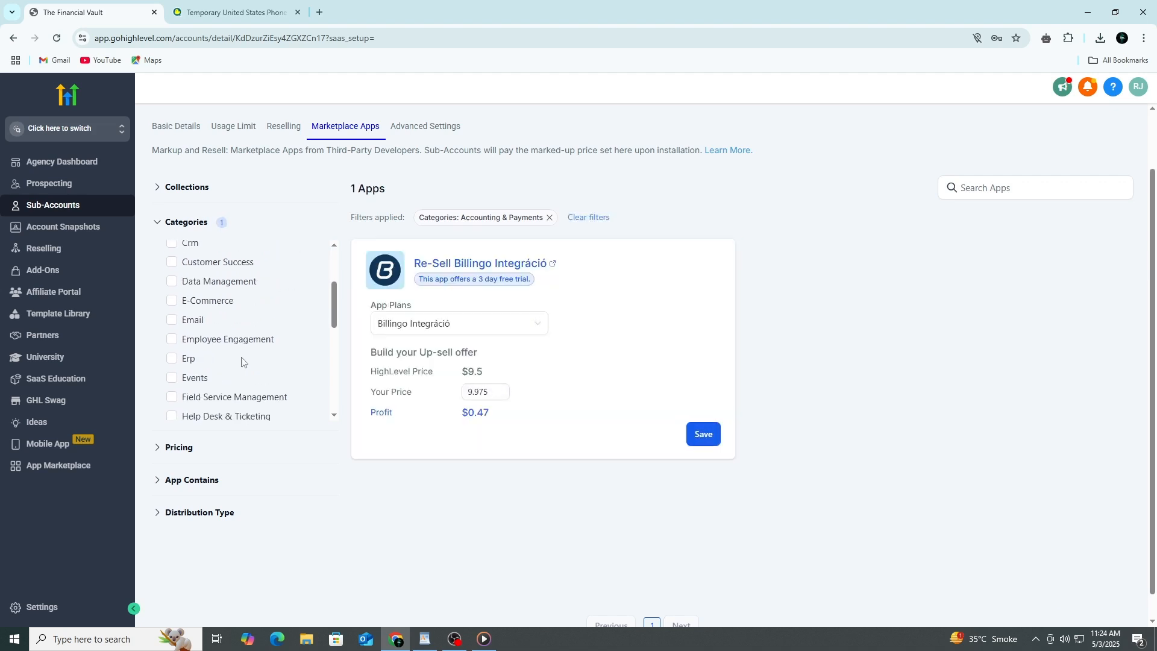
scroll(242, 360, "down", 2)
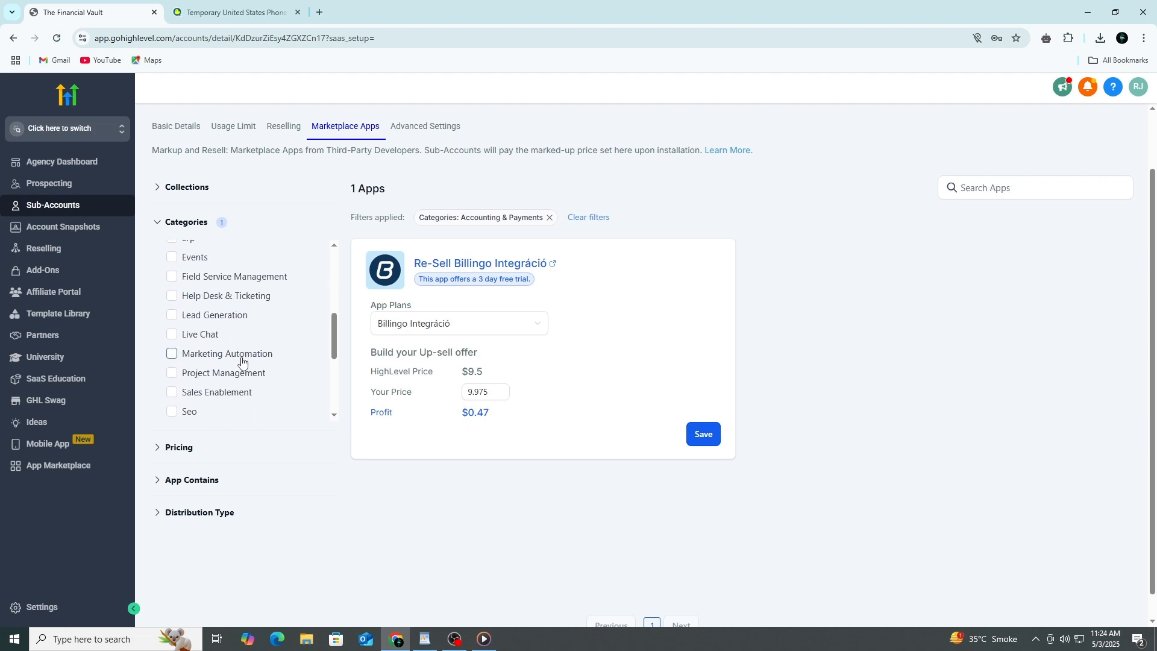
scroll(242, 361, "down", 2)
scroll(241, 361, "down", 2)
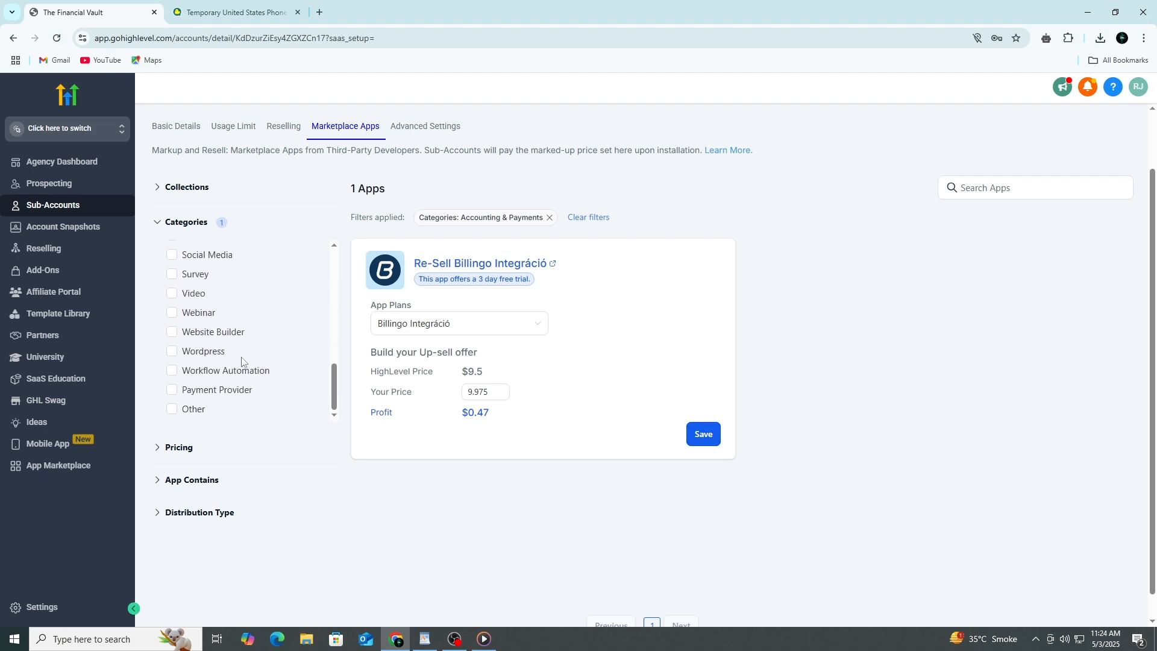
scroll(242, 360, "down", 1)
scroll(242, 361, "up", 8)
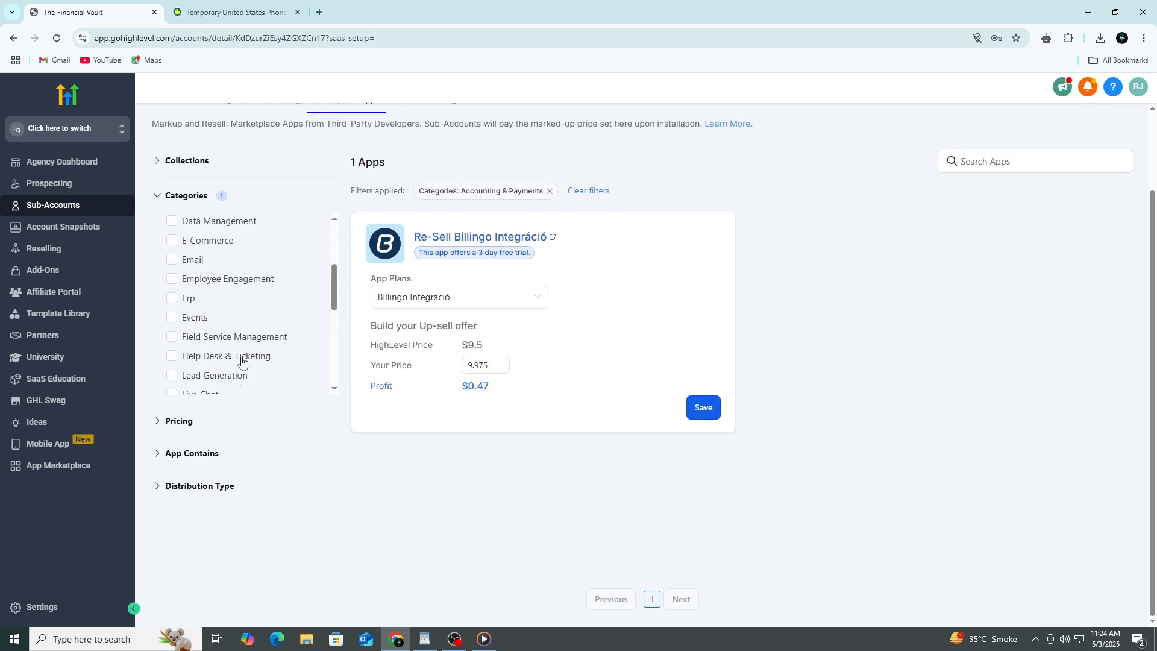
scroll(337, 440, "up", 2)
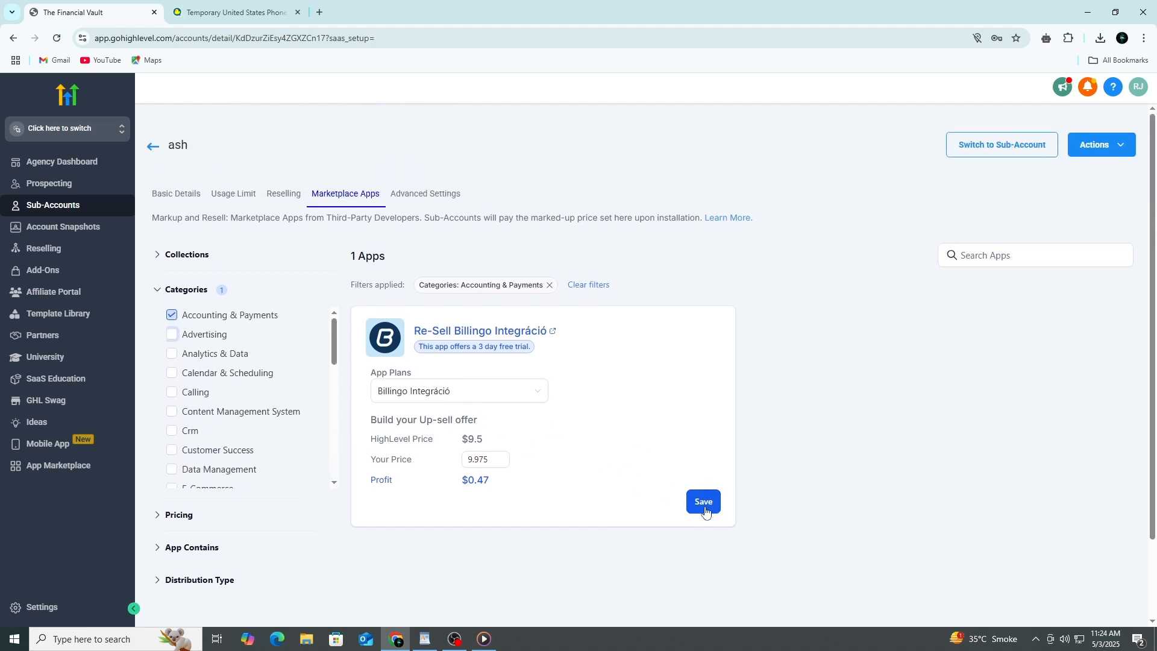
left_click(174, 314)
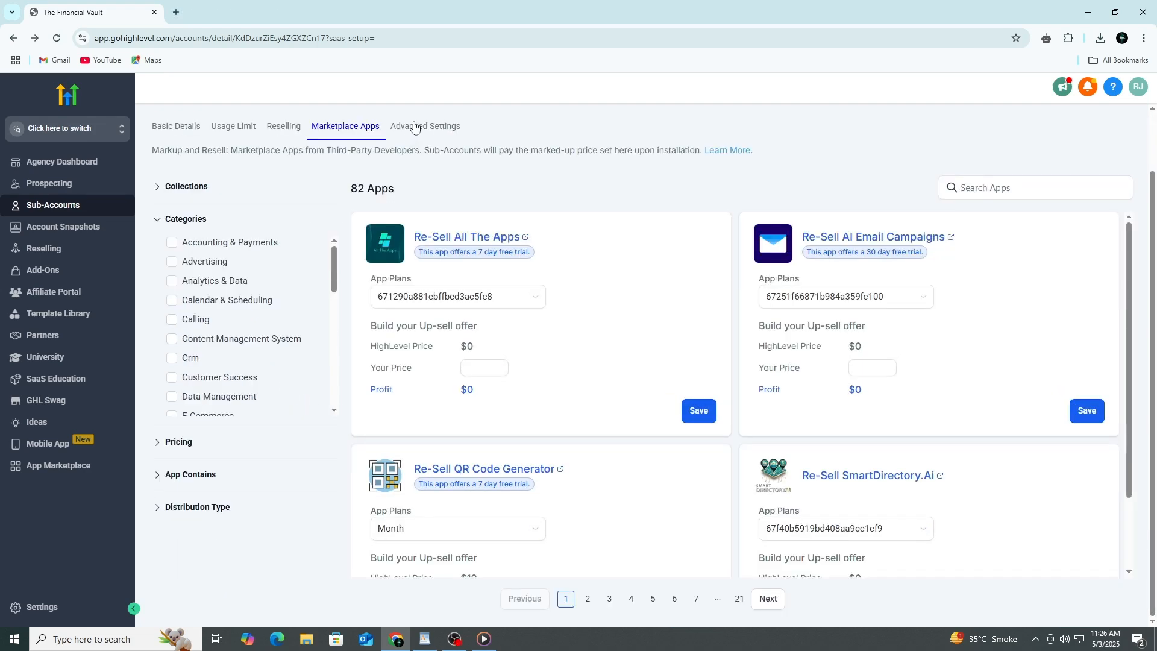
- Open the SMS limit settings from the ash sub-account's advanced settings and review the number intelligence, voice call, voicemail and SMS compliance options
left_click(414, 126)
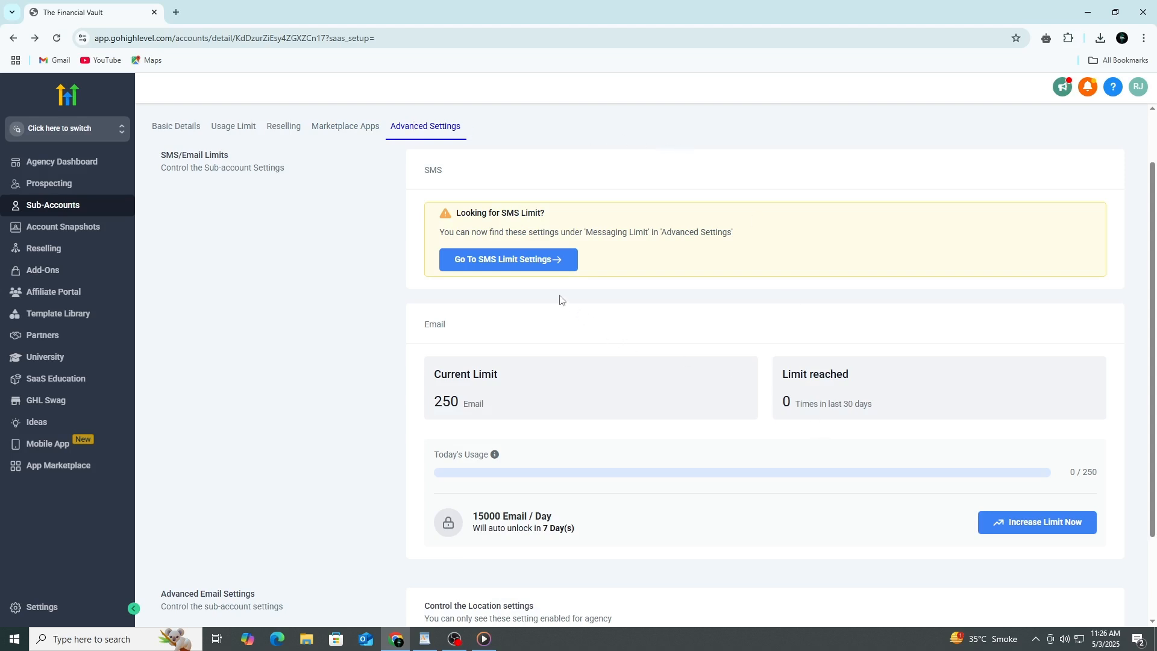
left_click(530, 260)
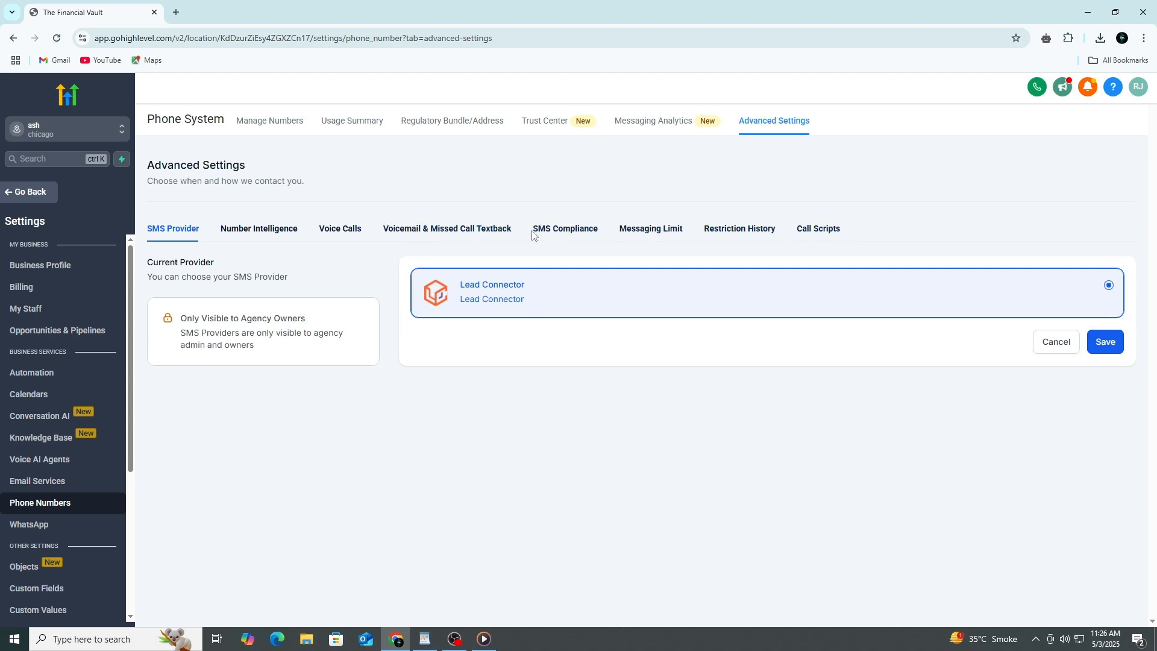
left_click(290, 230)
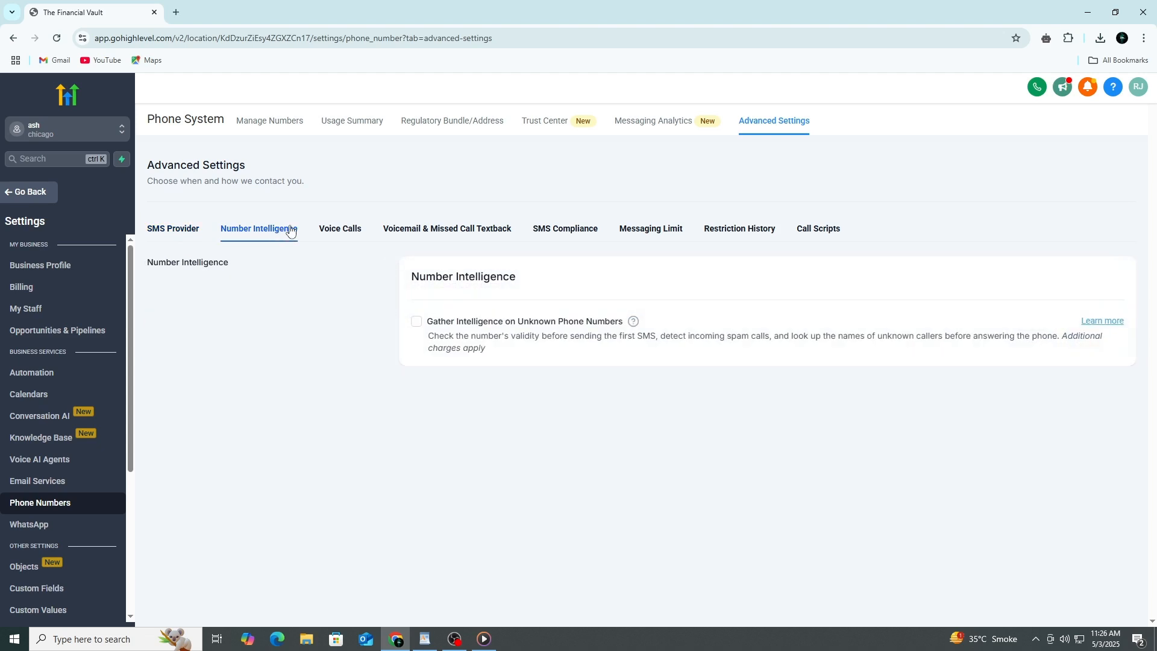
left_click(335, 228)
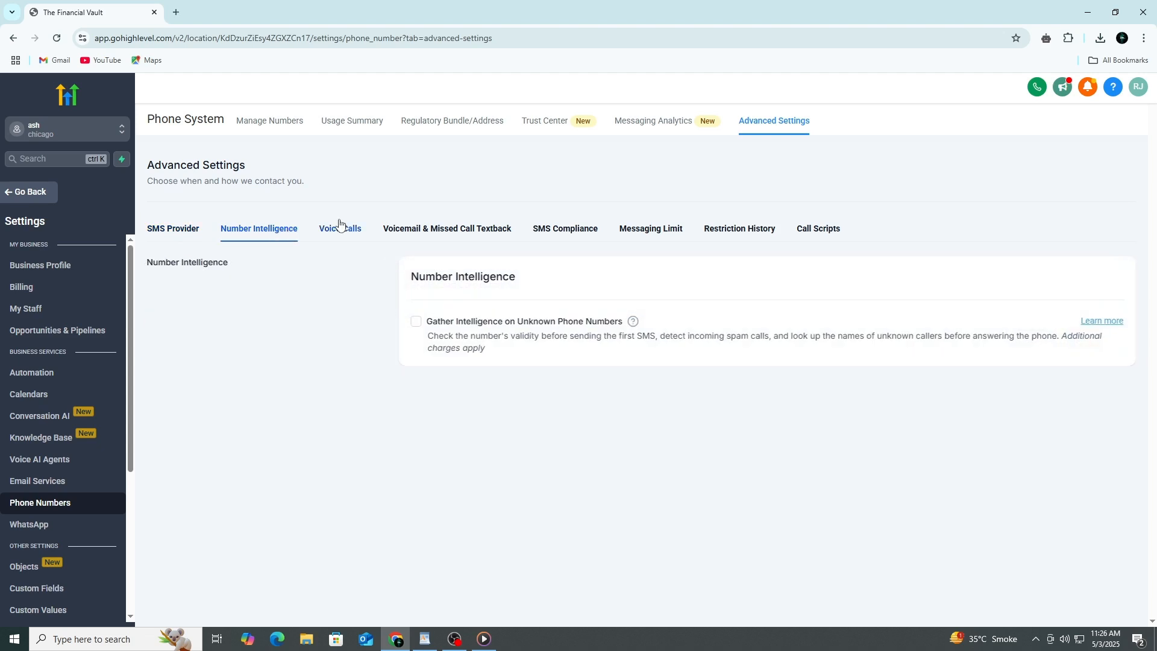
left_click(384, 231)
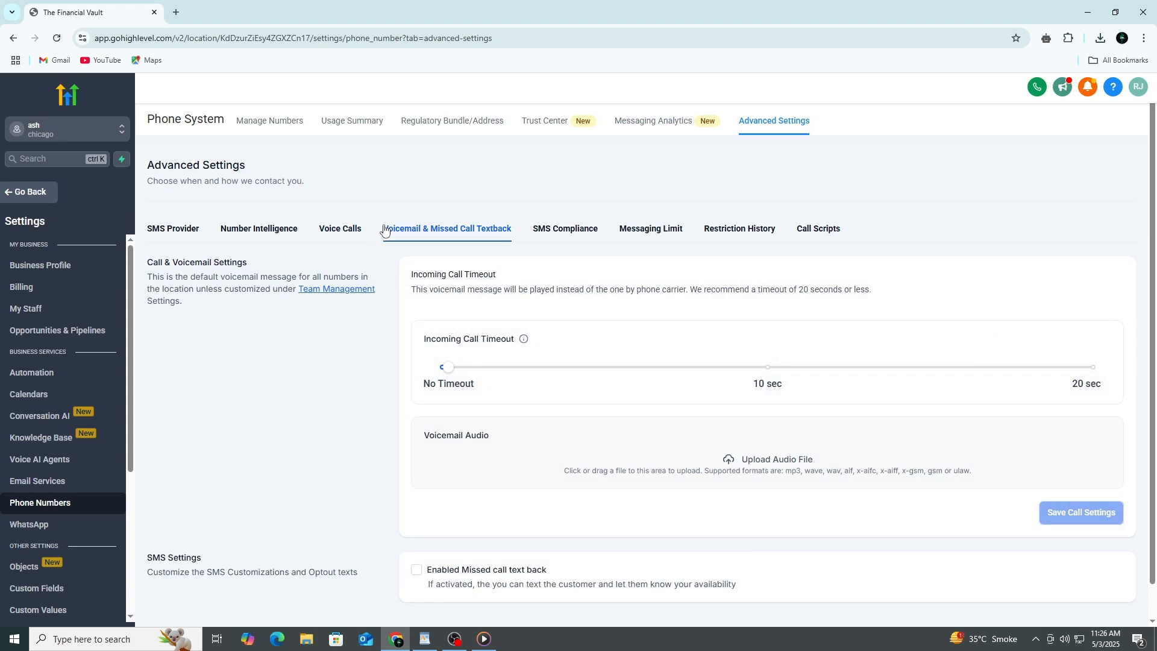
left_click(548, 233)
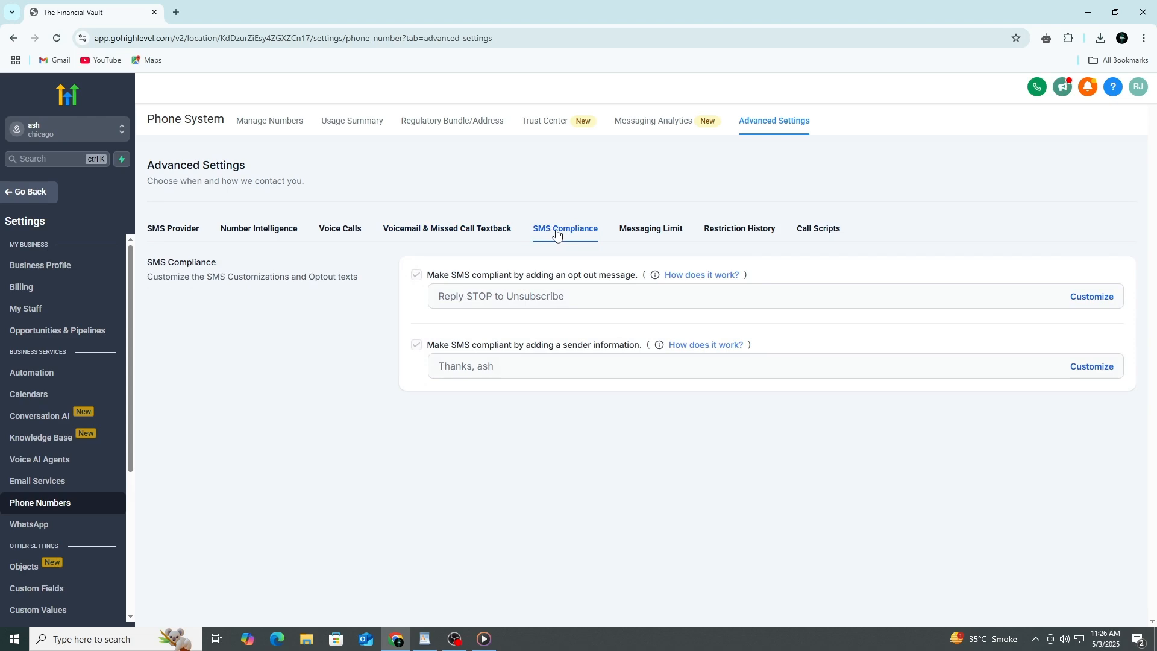
- Examine the ash sub-account's message sending limit and all levels of its messaging ramp progress
left_click(637, 229)
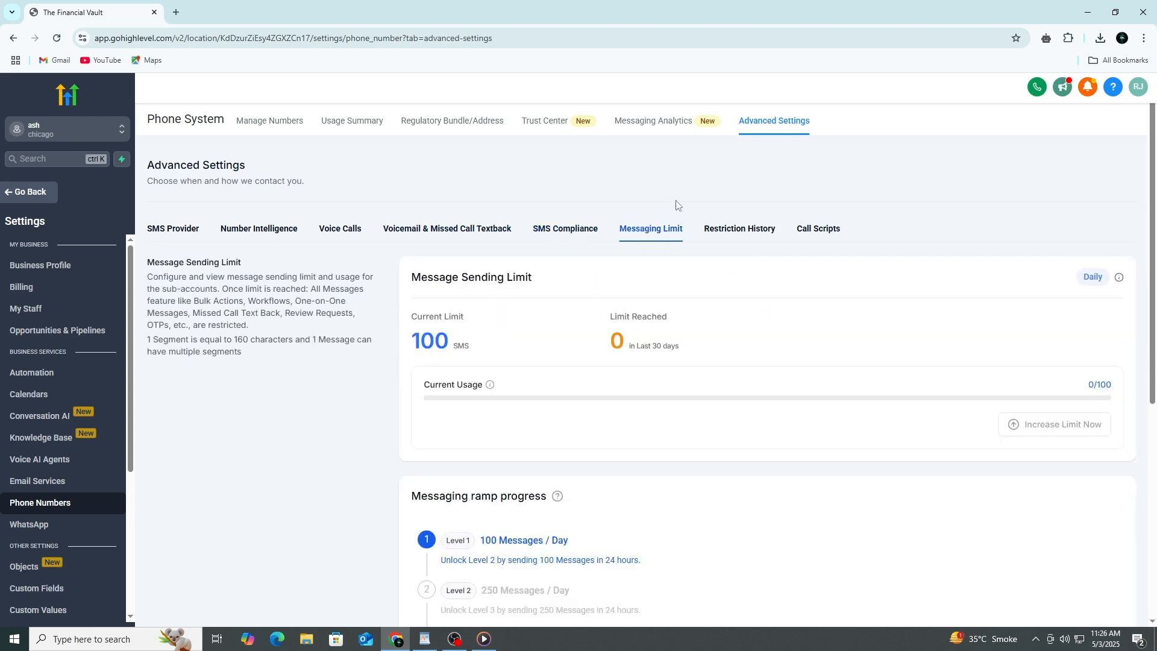
scroll(706, 254, "down", 6)
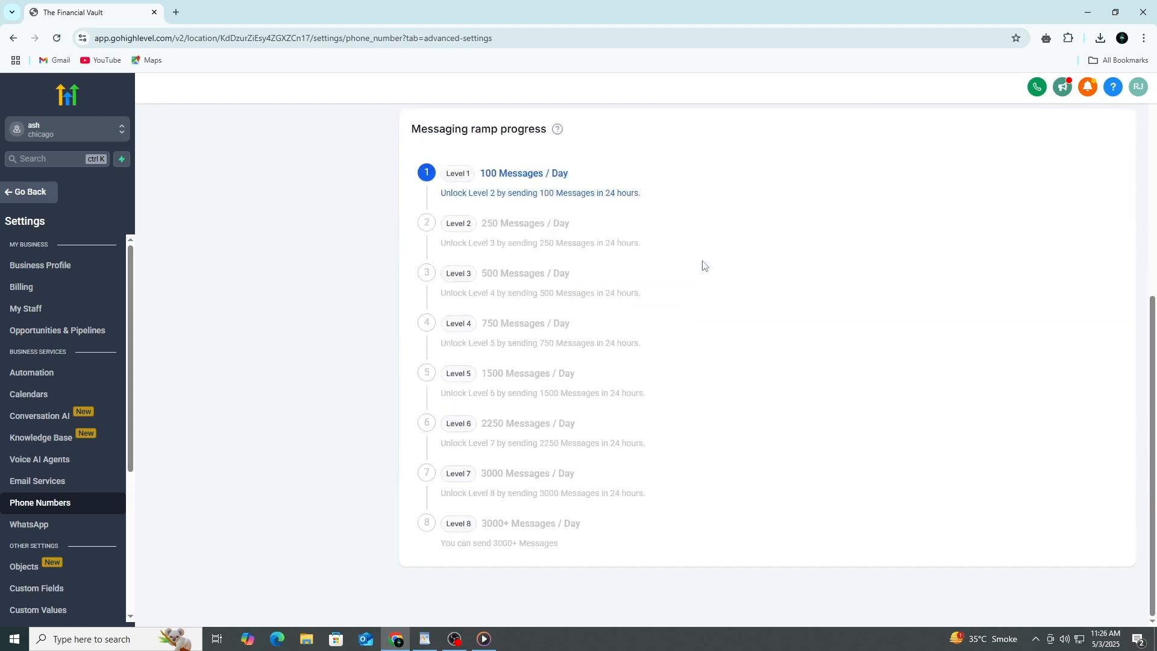
scroll(702, 255, "up", 6)
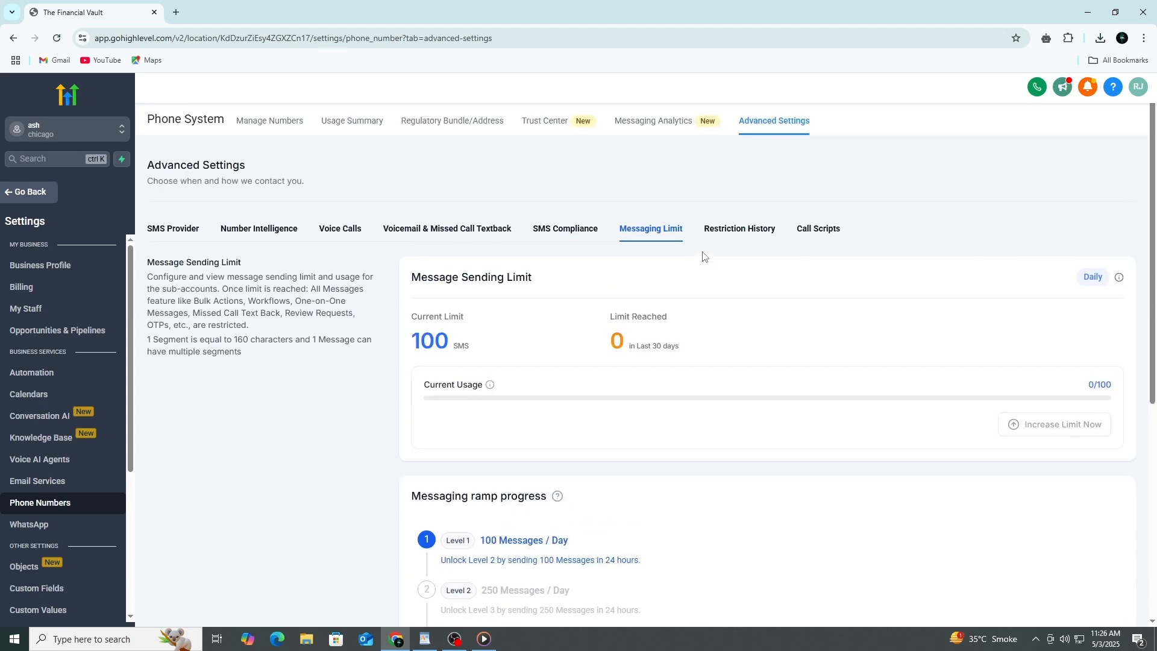
- Check the SMS restriction history, call scripts and SMS provider, and return to the ash sub-account's dashboard
left_click(730, 233)
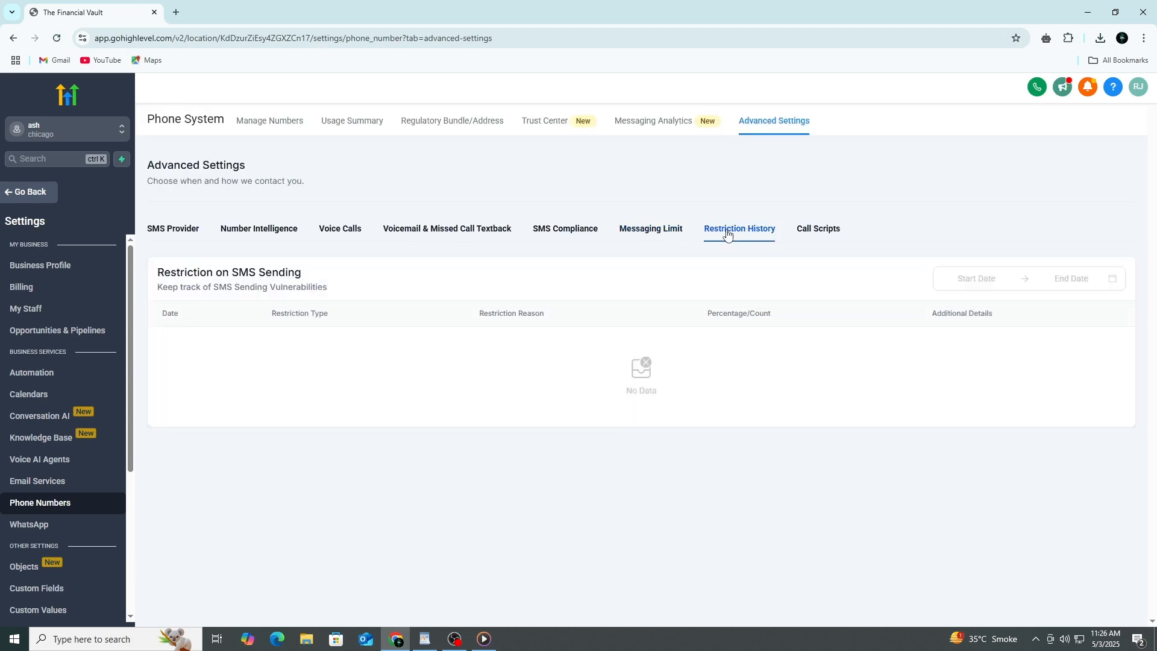
left_click(809, 235)
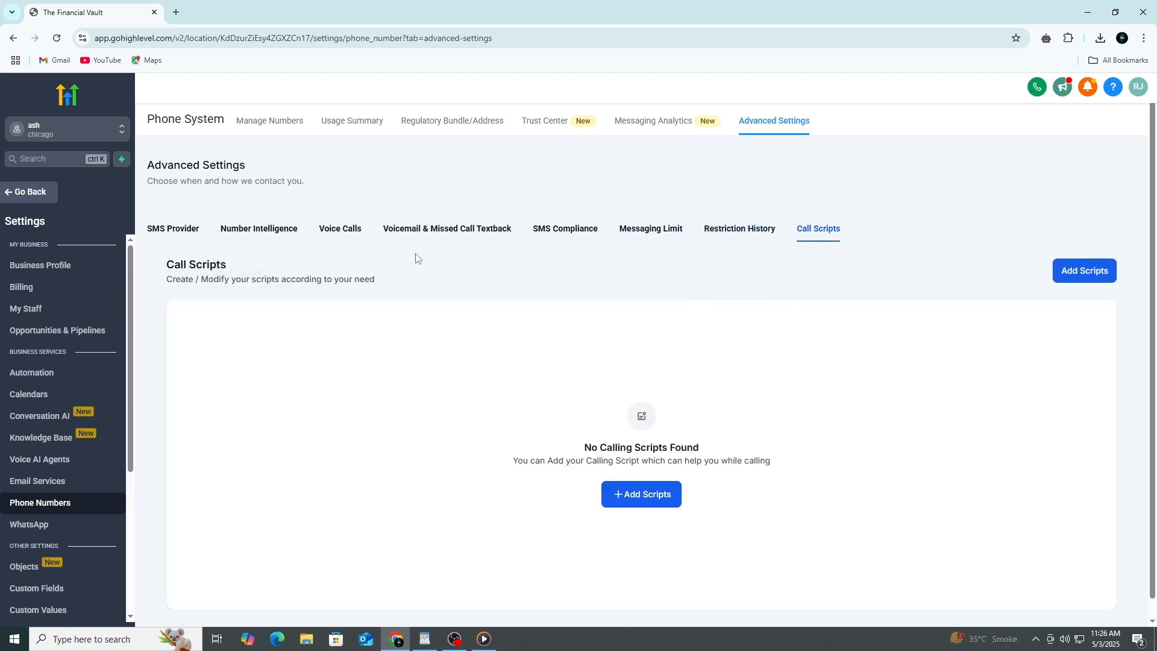
left_click(181, 229)
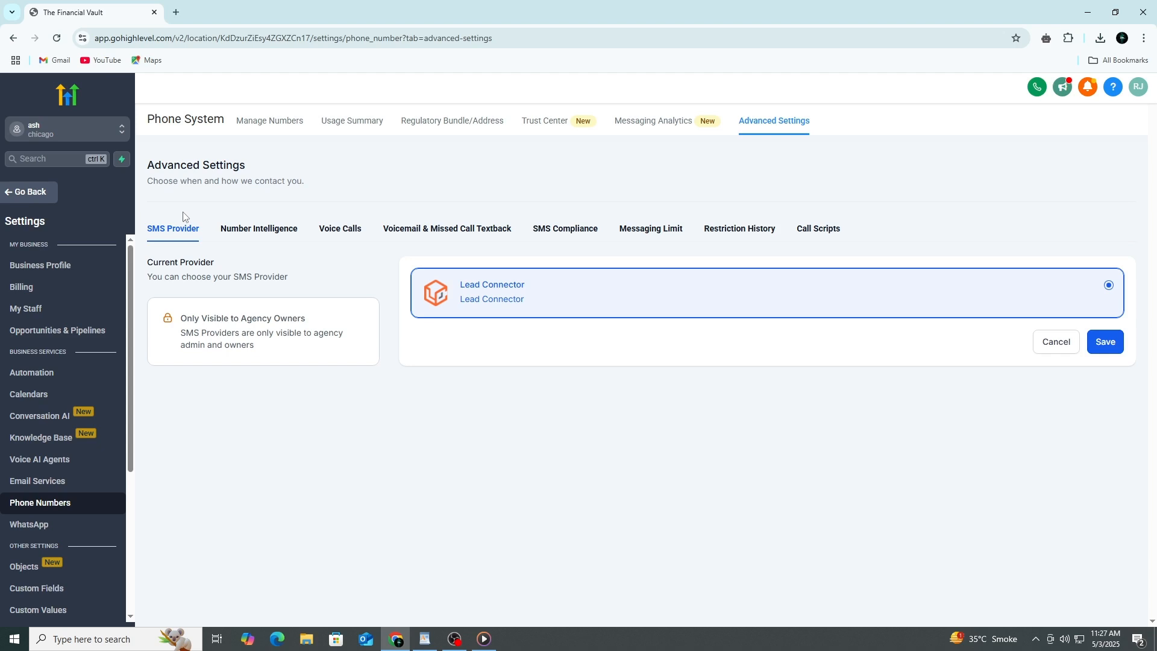
left_click(33, 193)
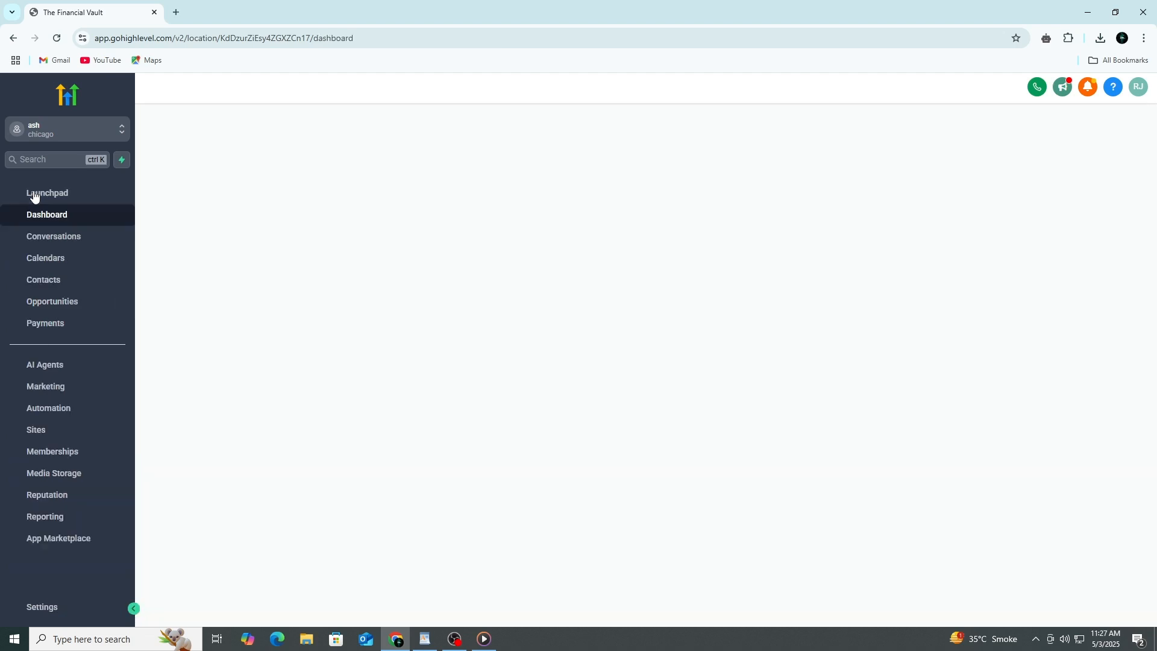